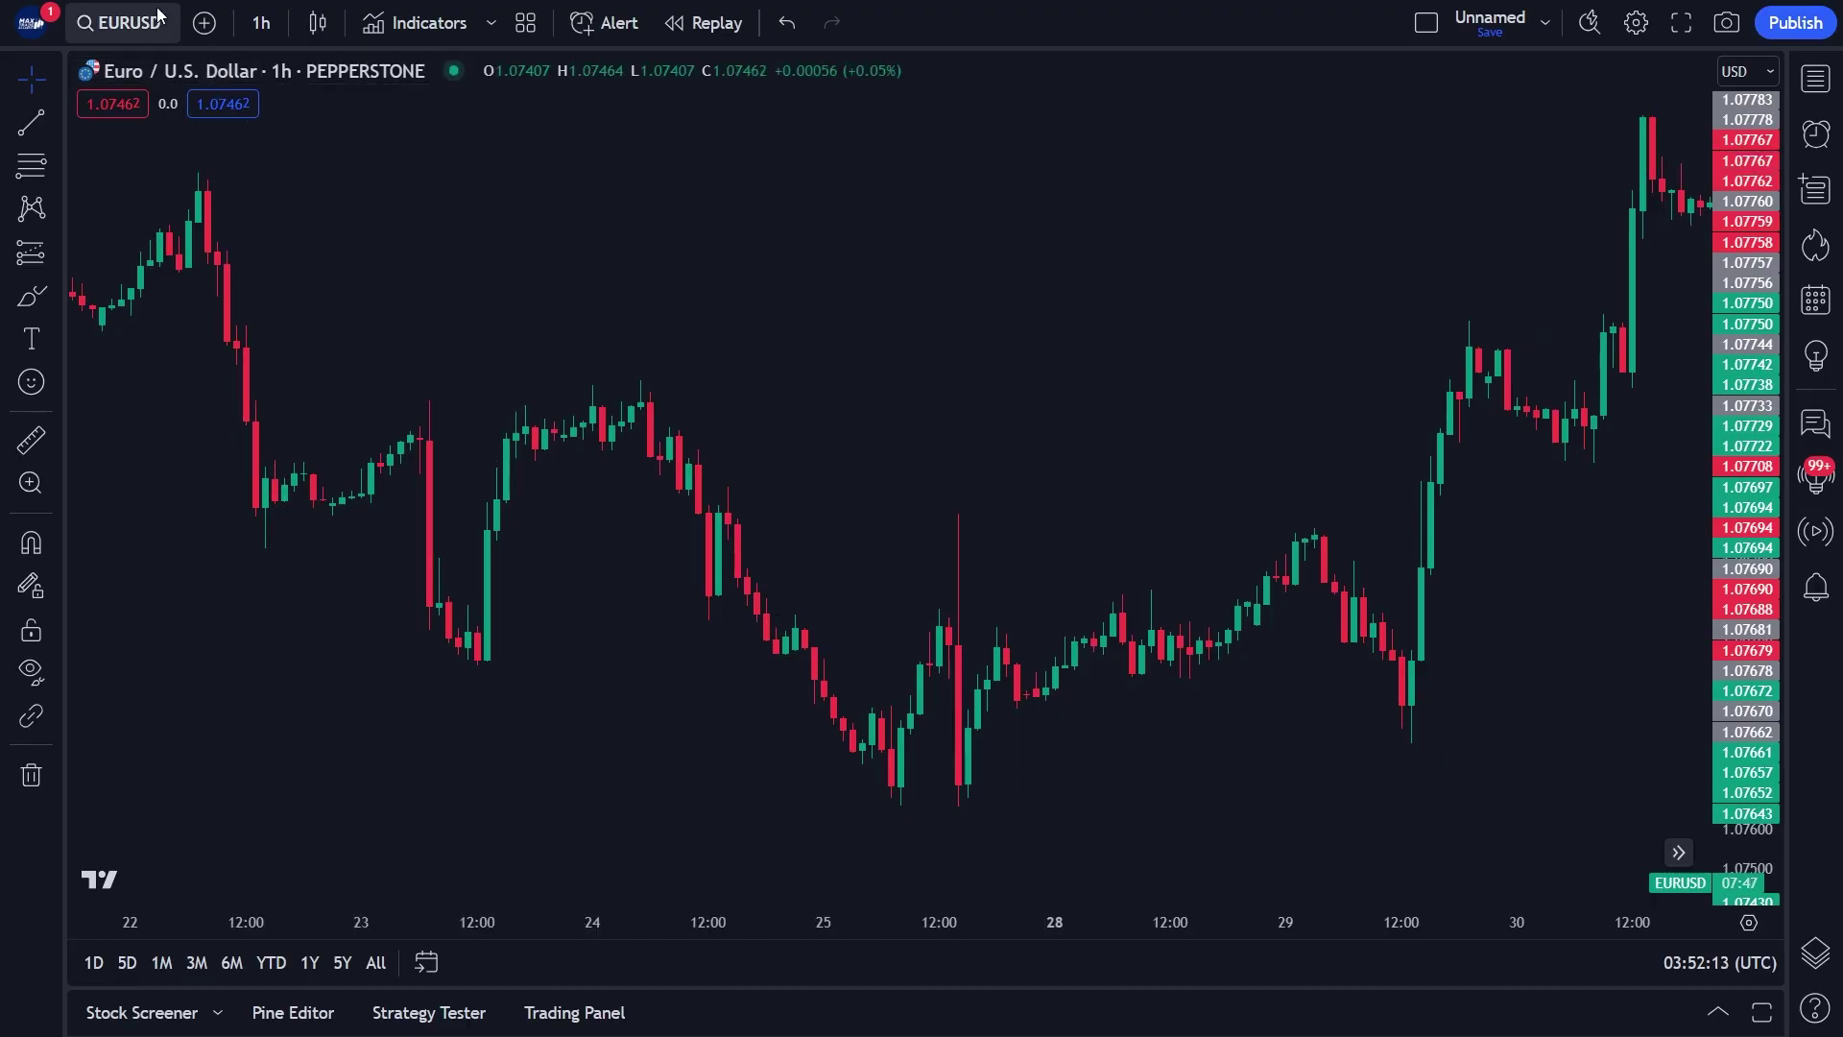
Load the PEPPERSTONE EURUSD symbol on the chart and set the timeframe to 1 hour.
{"action": "left_click", "coordinate": [158, 12]}
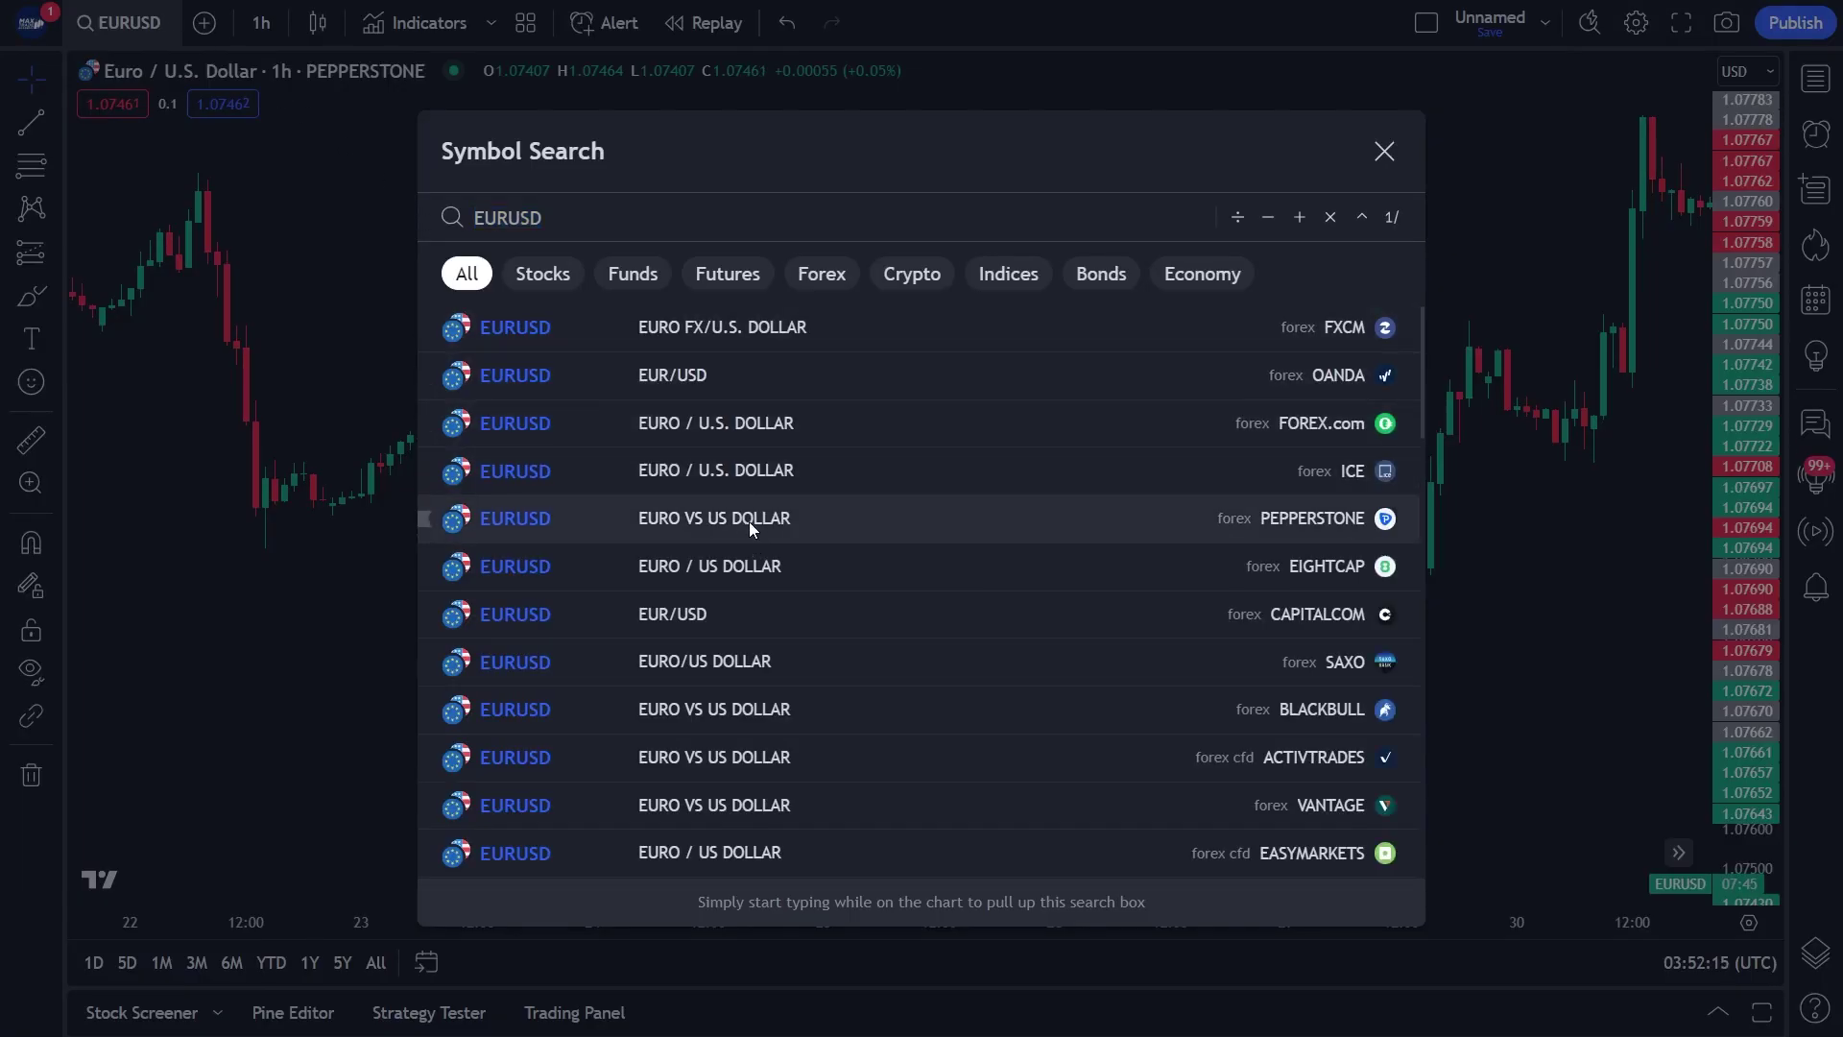
{"action": "left_click", "coordinate": [749, 521]}
{"action": "left_click", "coordinate": [259, 23]}
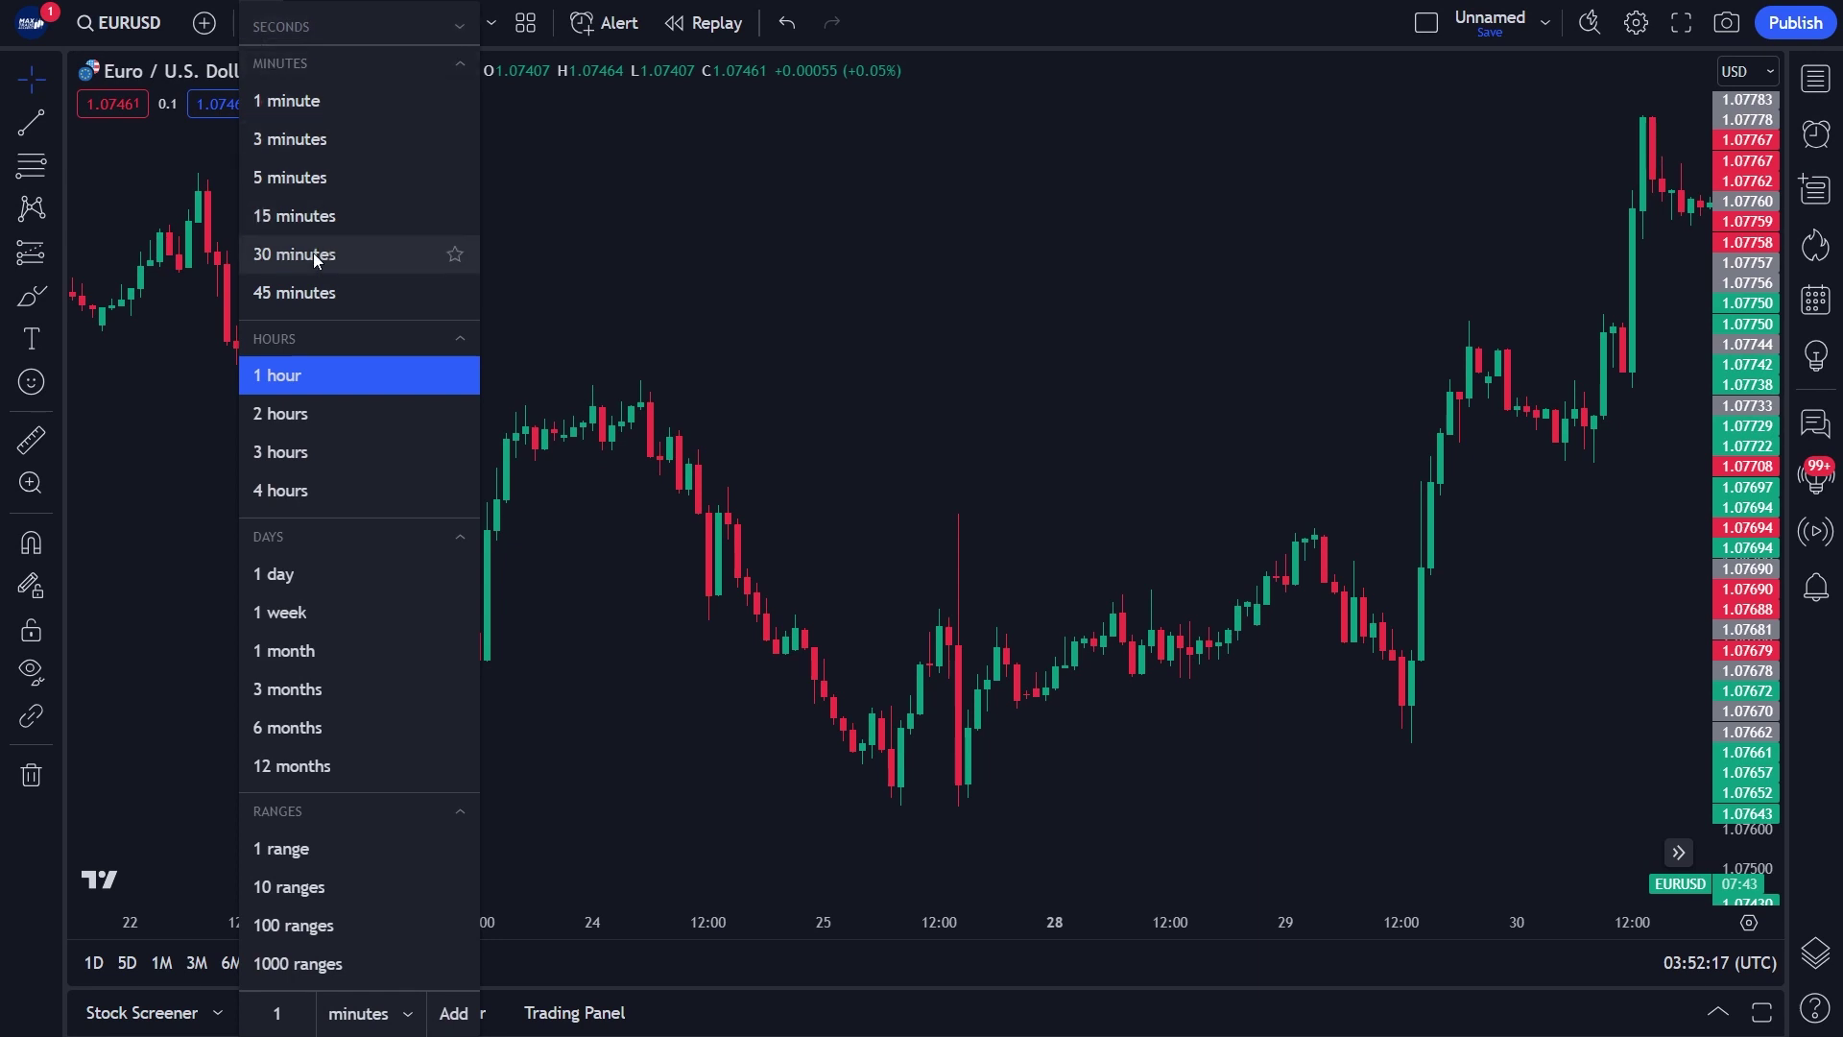
{"action": "left_click", "coordinate": [326, 374]}
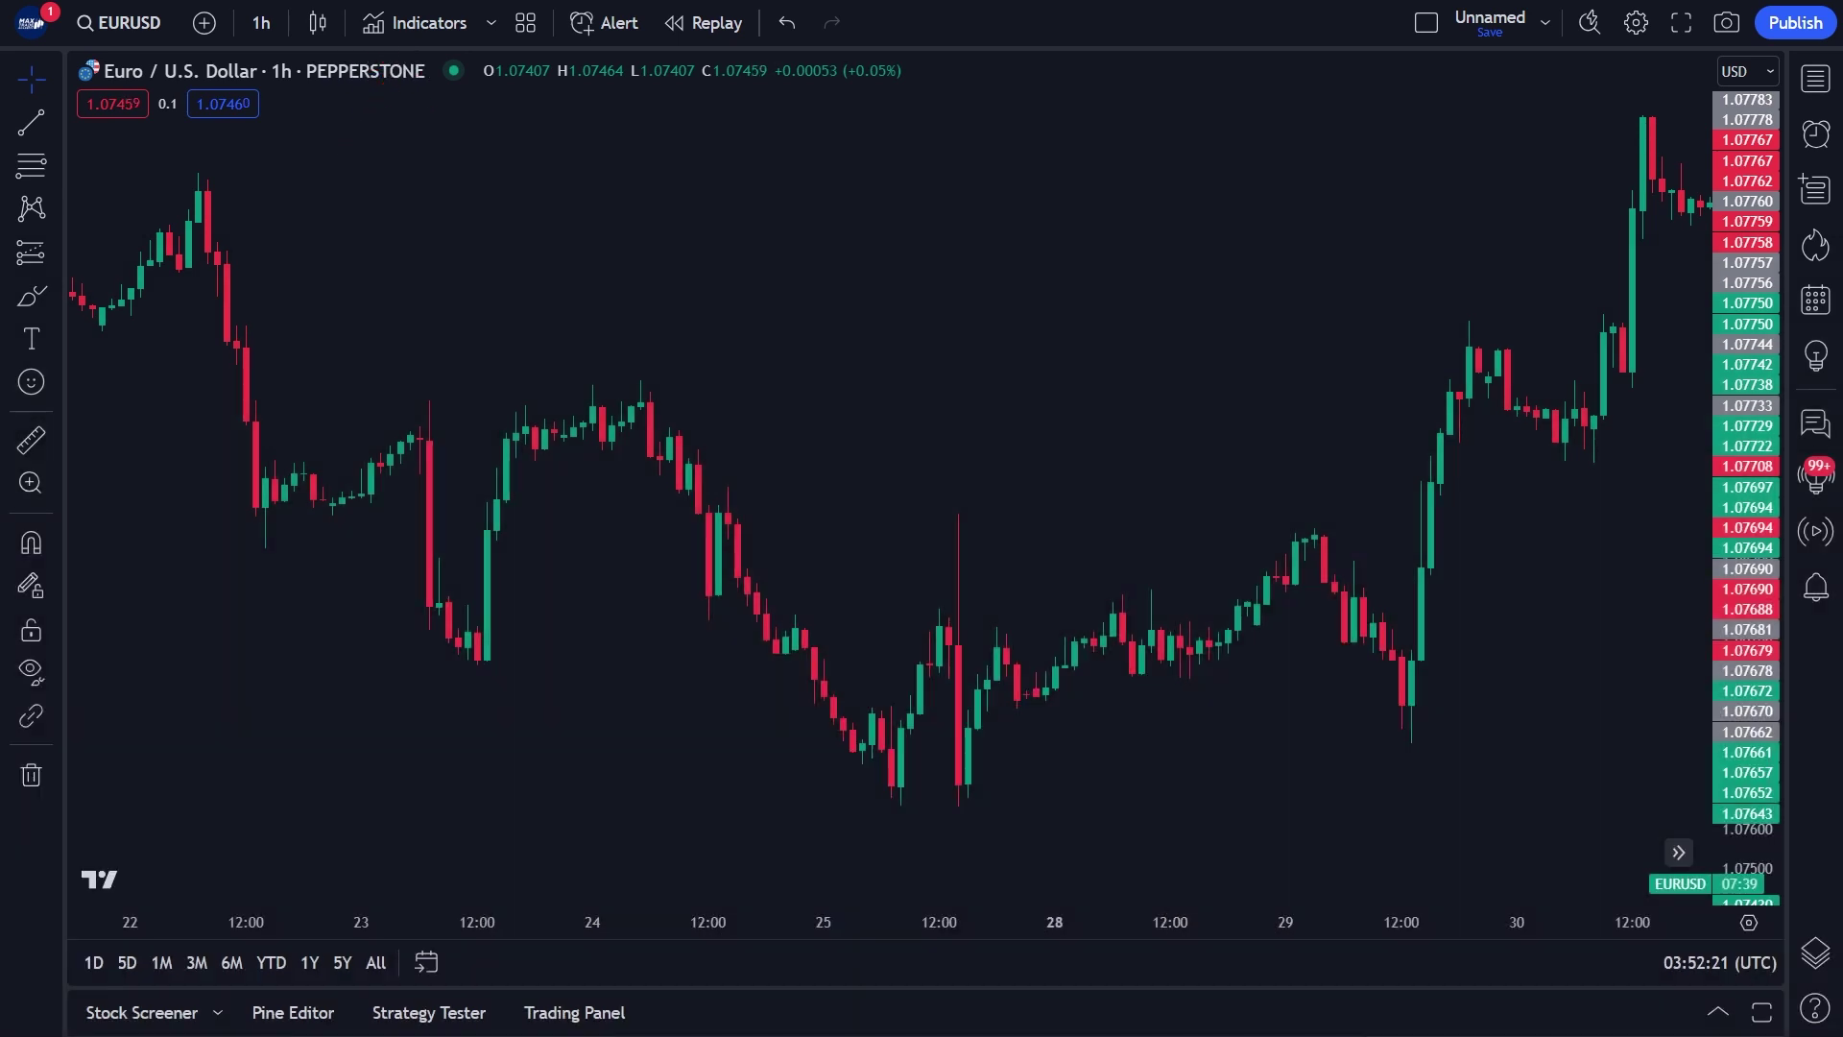
Search the indicators for "supertrended moving averages" and add SuperTrended Moving Averages to the chart.
{"action": "left_click", "coordinate": [414, 23]}
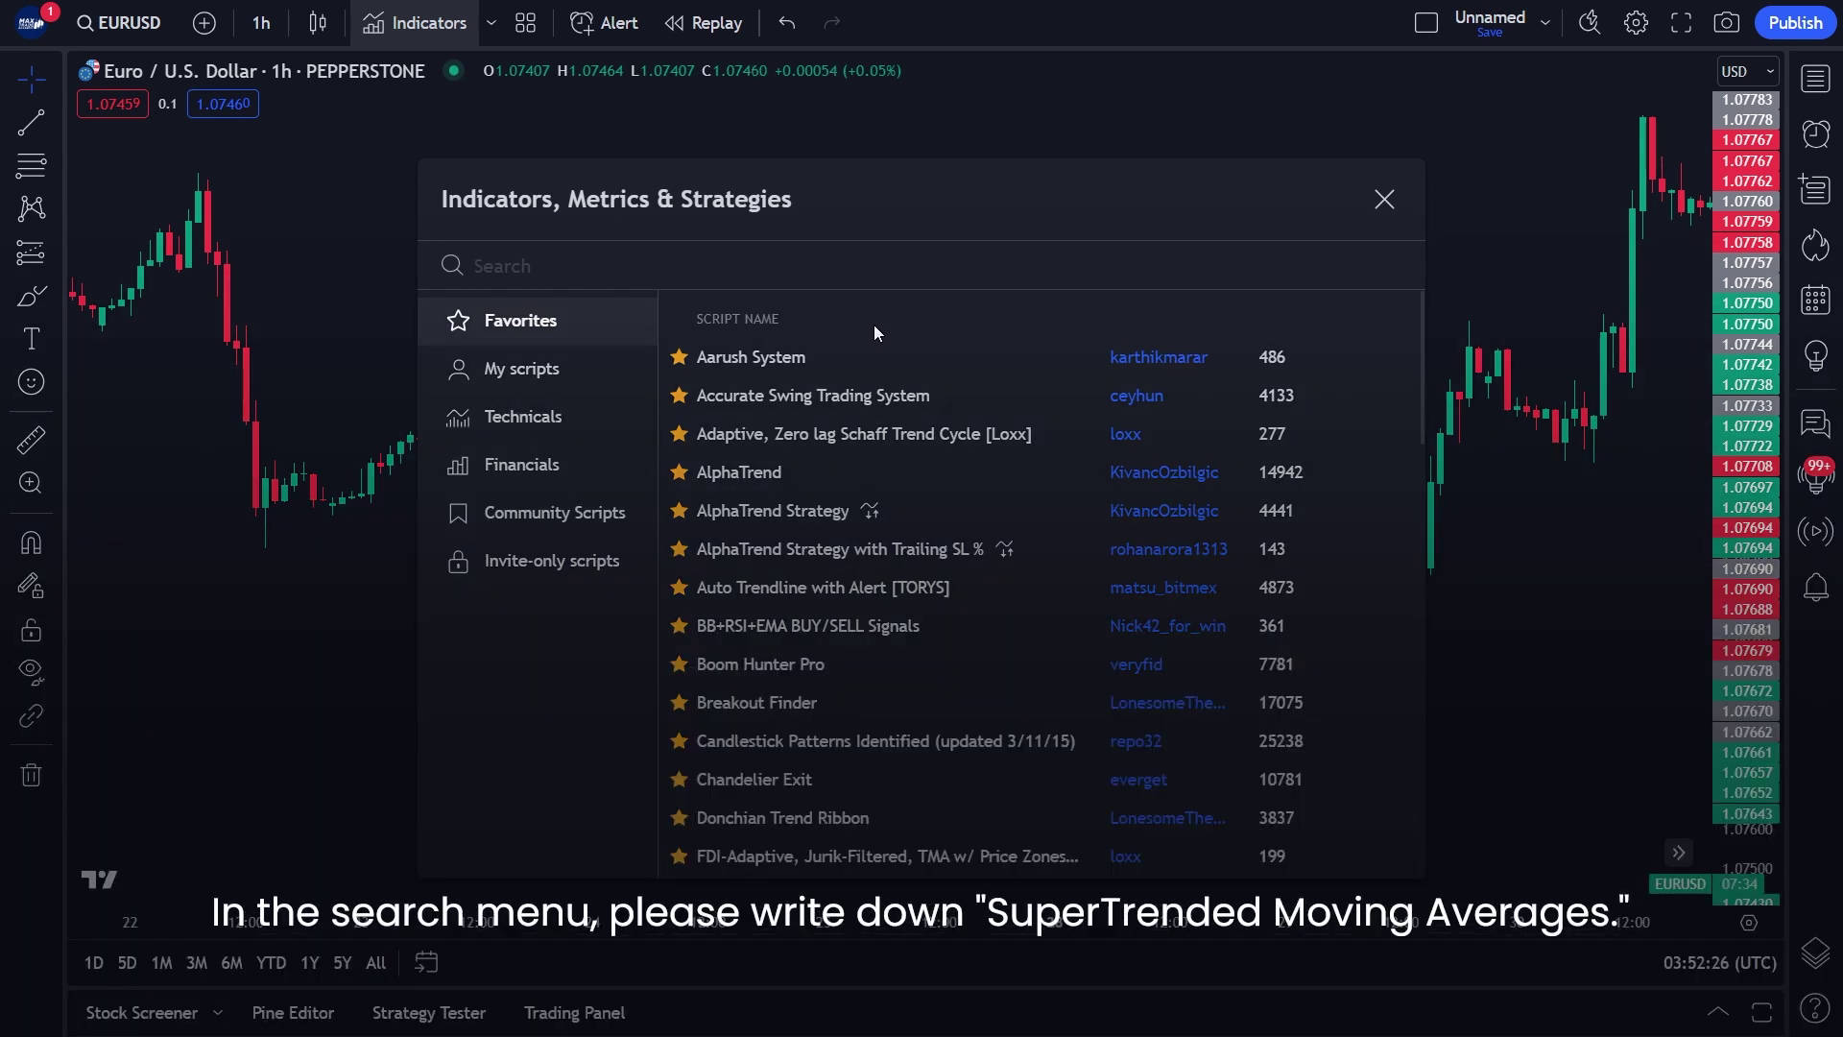
{"action": "type", "text": "supert"}
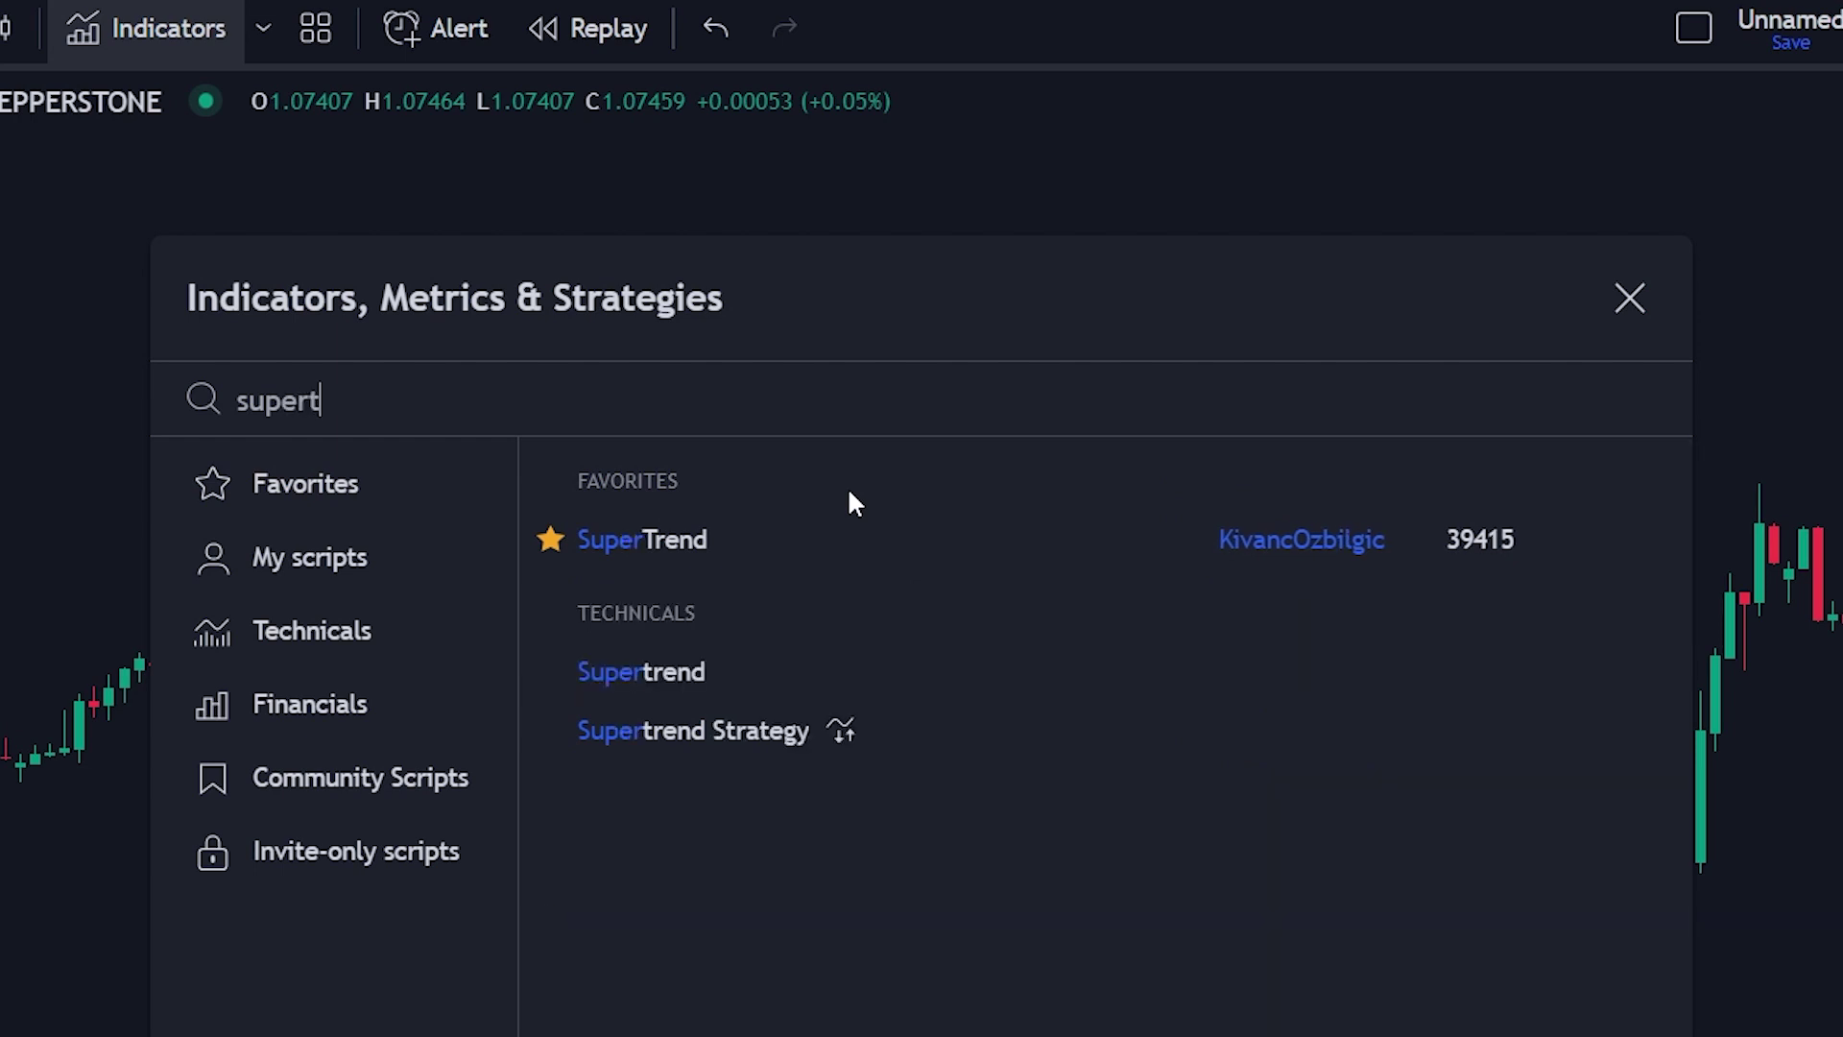
{"action": "type", "text": "rended moving averages"}
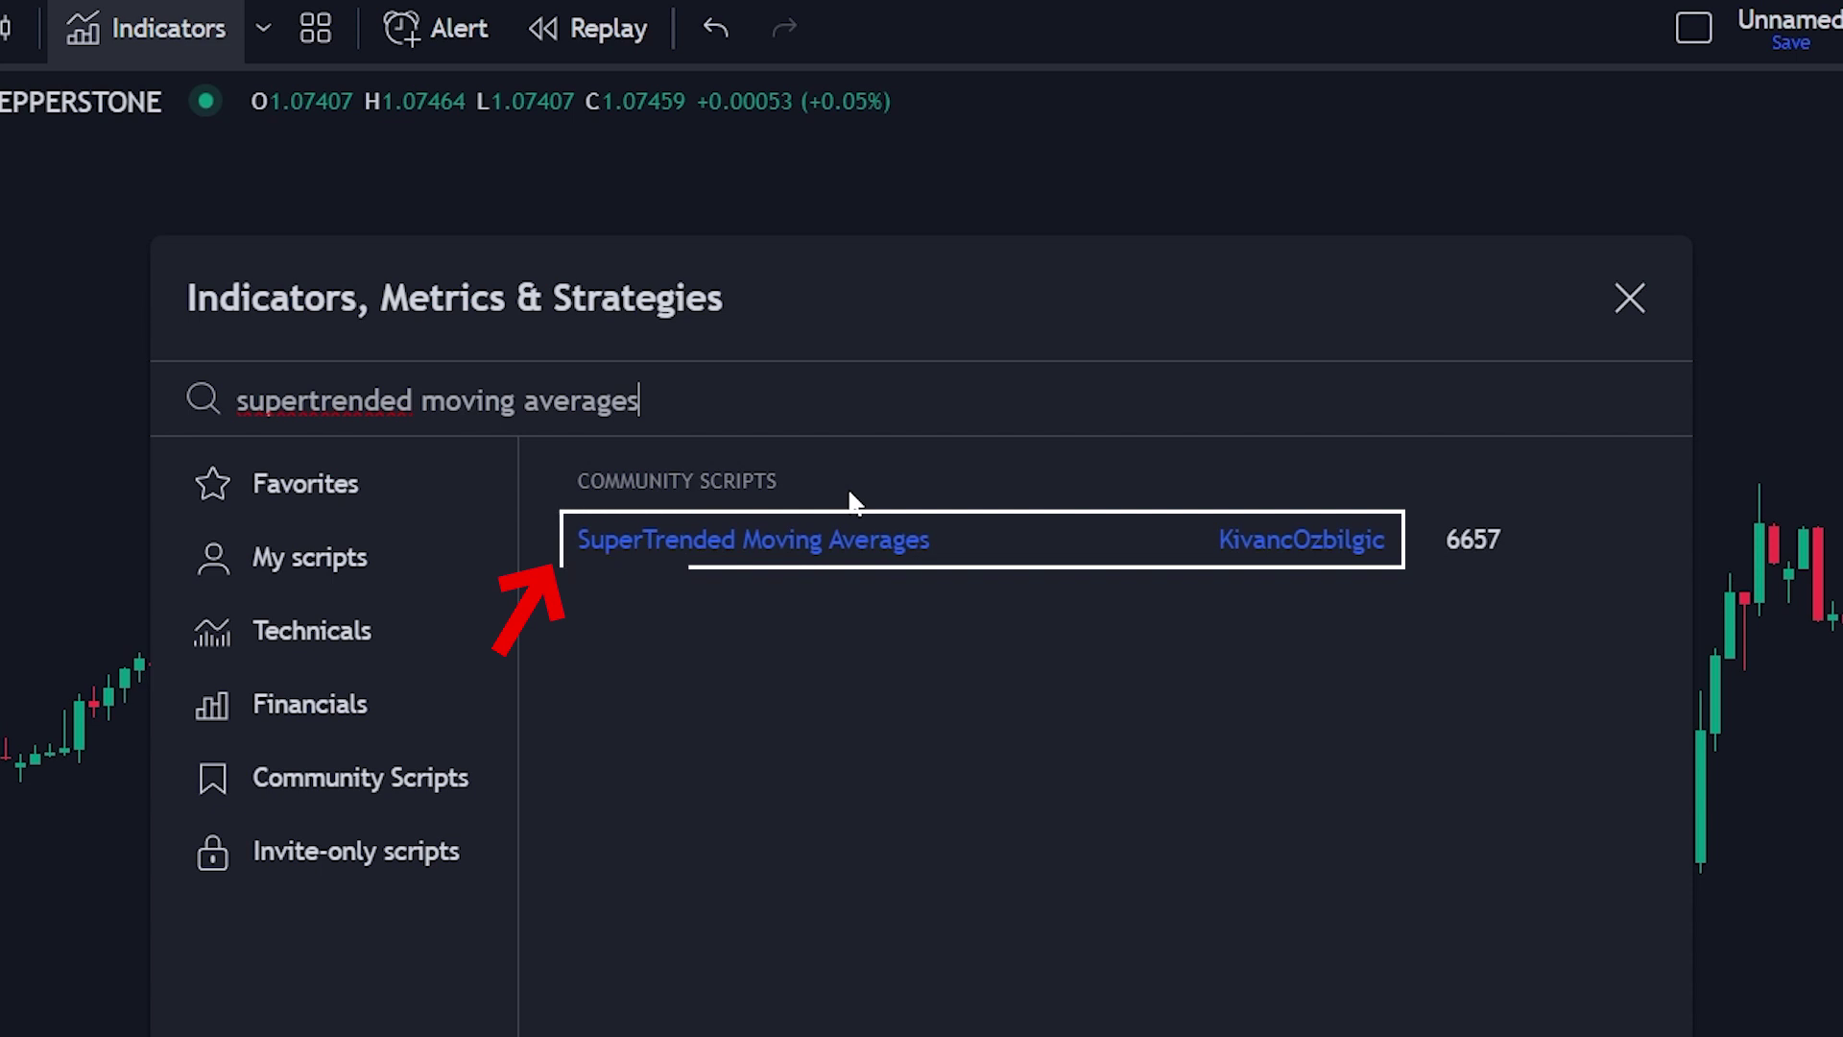
{"action": "left_click", "coordinate": [878, 544]}
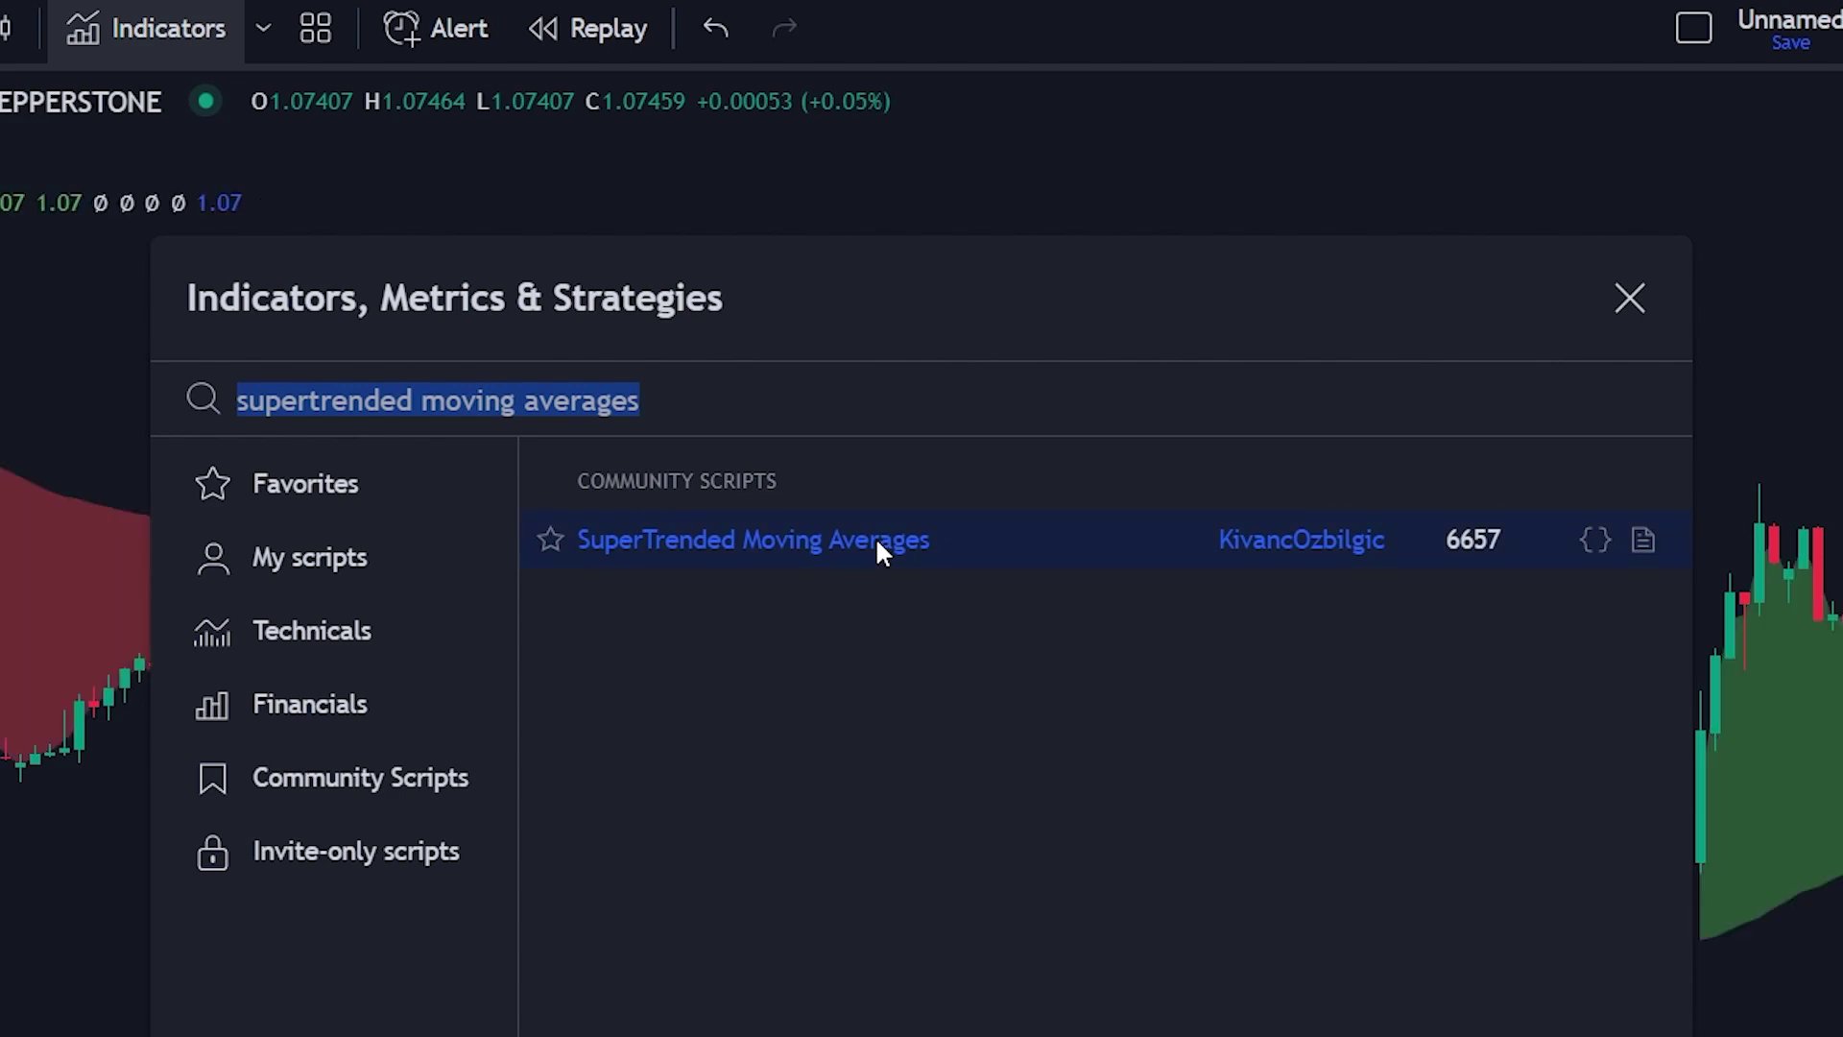
{"action": "left_click", "coordinate": [1630, 298]}
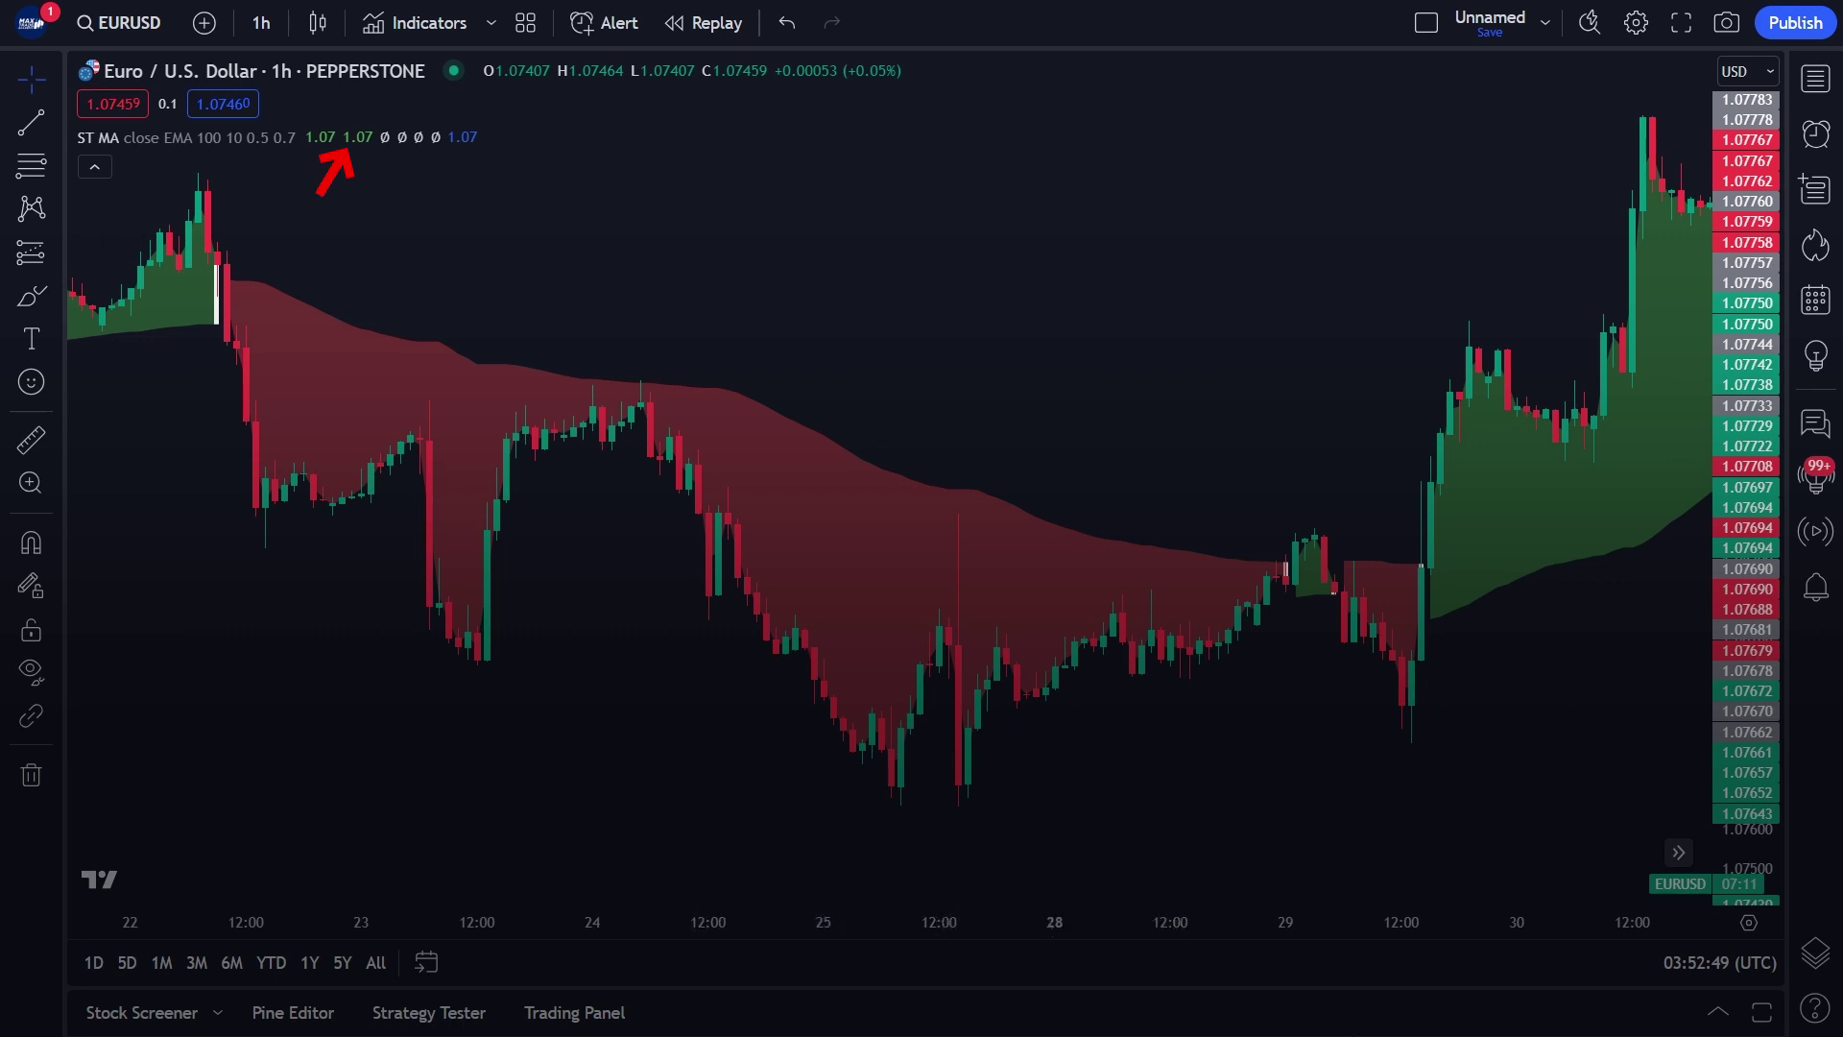
Set the ST MA indicator's moving average type to HULL and its moving average length to 150.
{"action": "mouse_move", "coordinate": [253, 144]}
{"action": "left_click", "coordinate": [361, 137]}
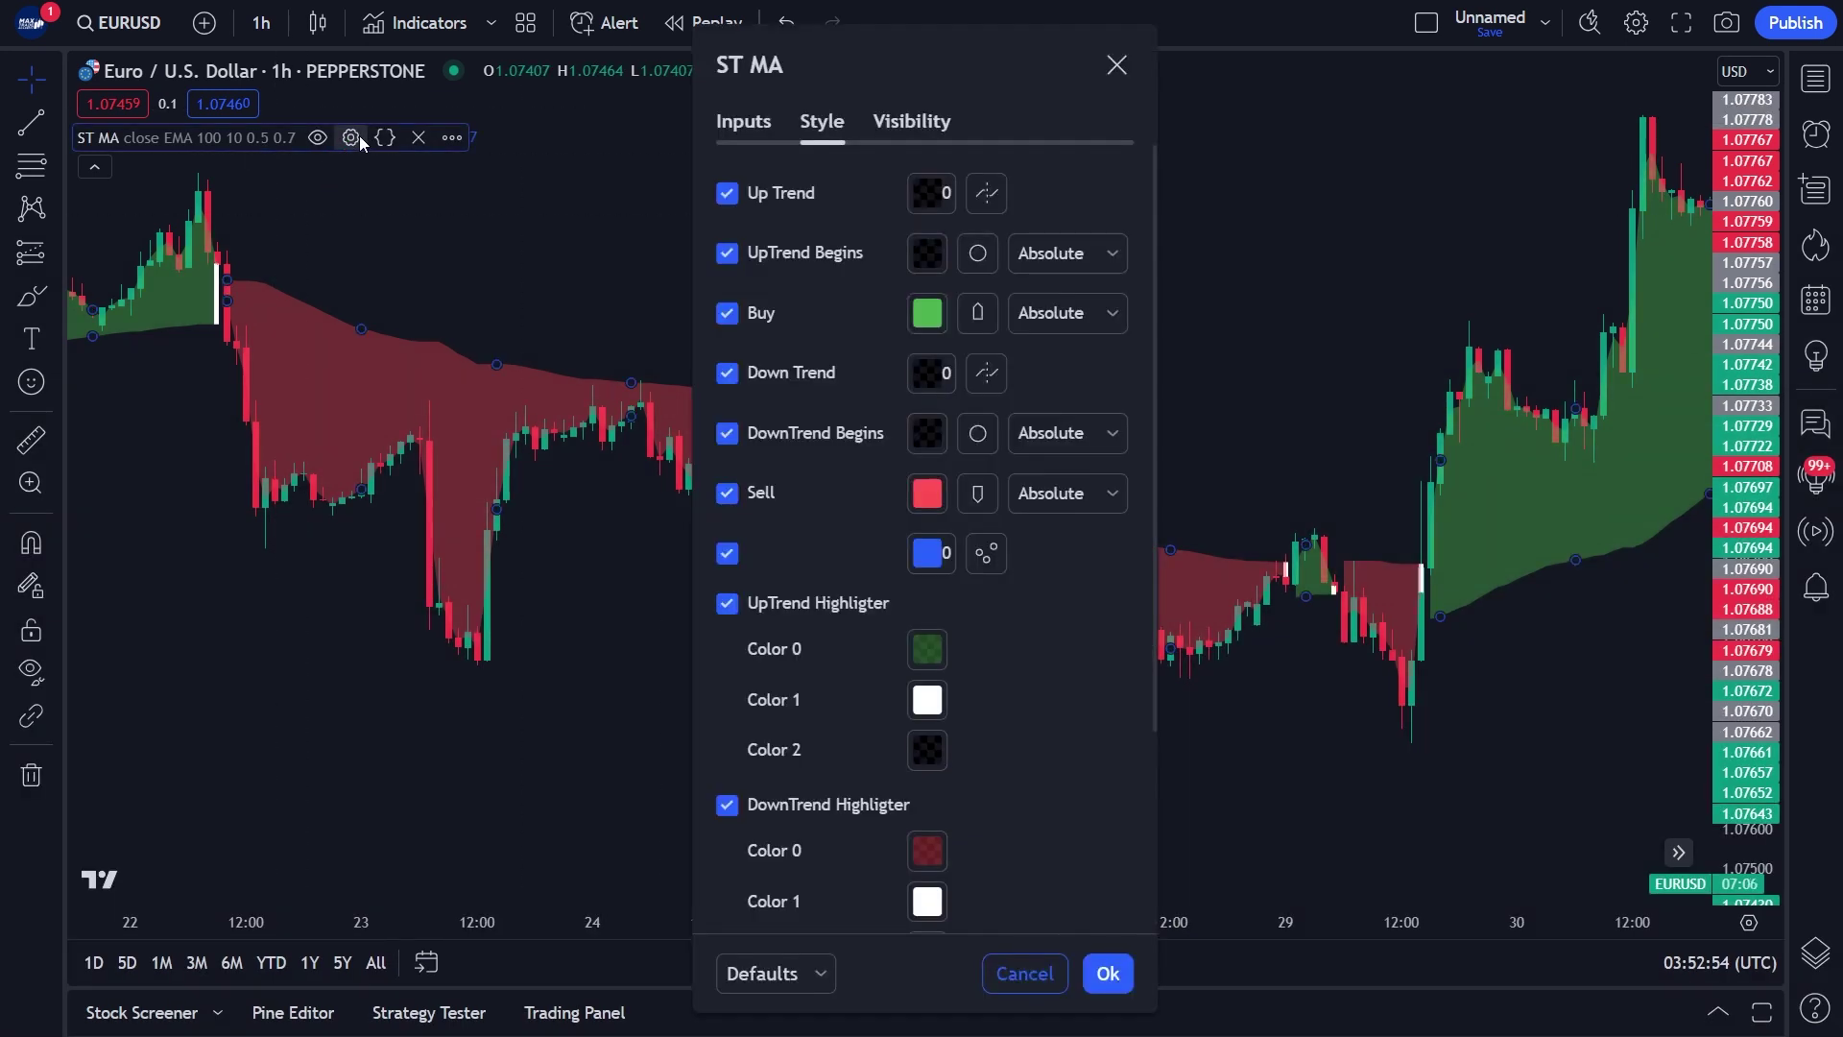
{"action": "left_click", "coordinate": [763, 124]}
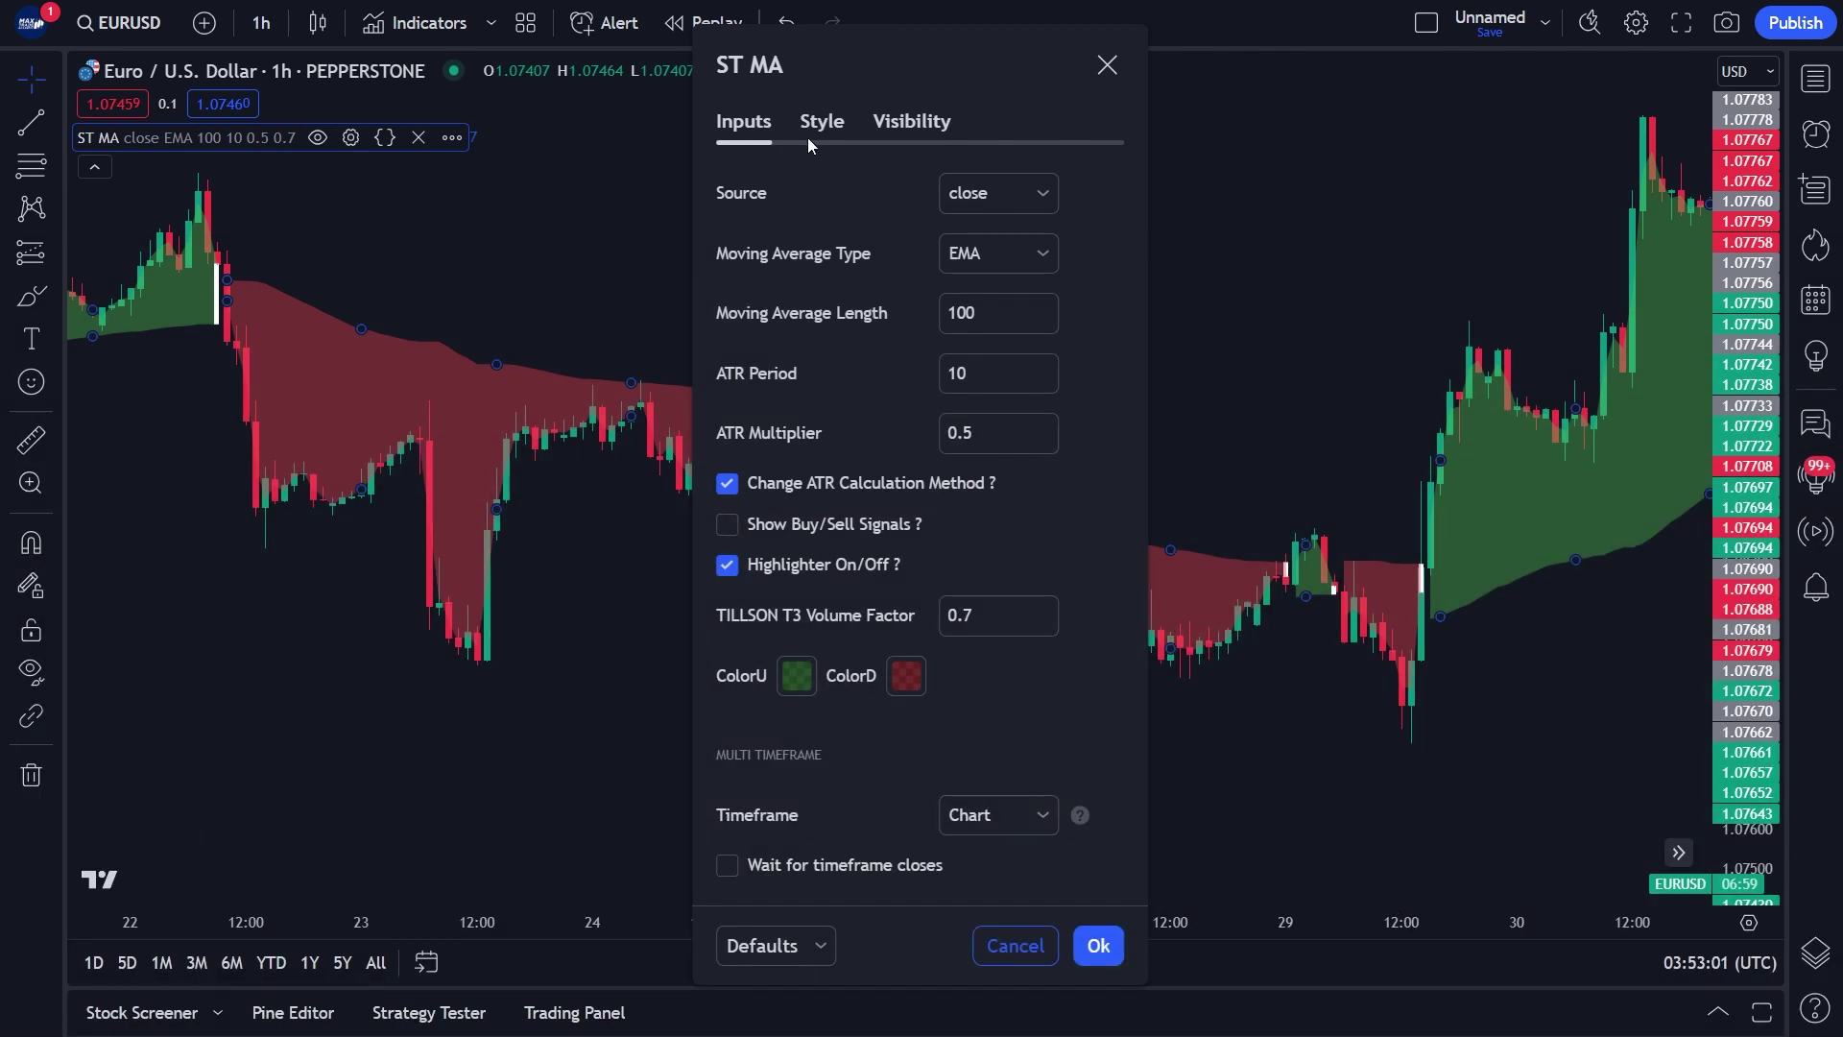
{"action": "left_click", "coordinate": [1041, 257]}
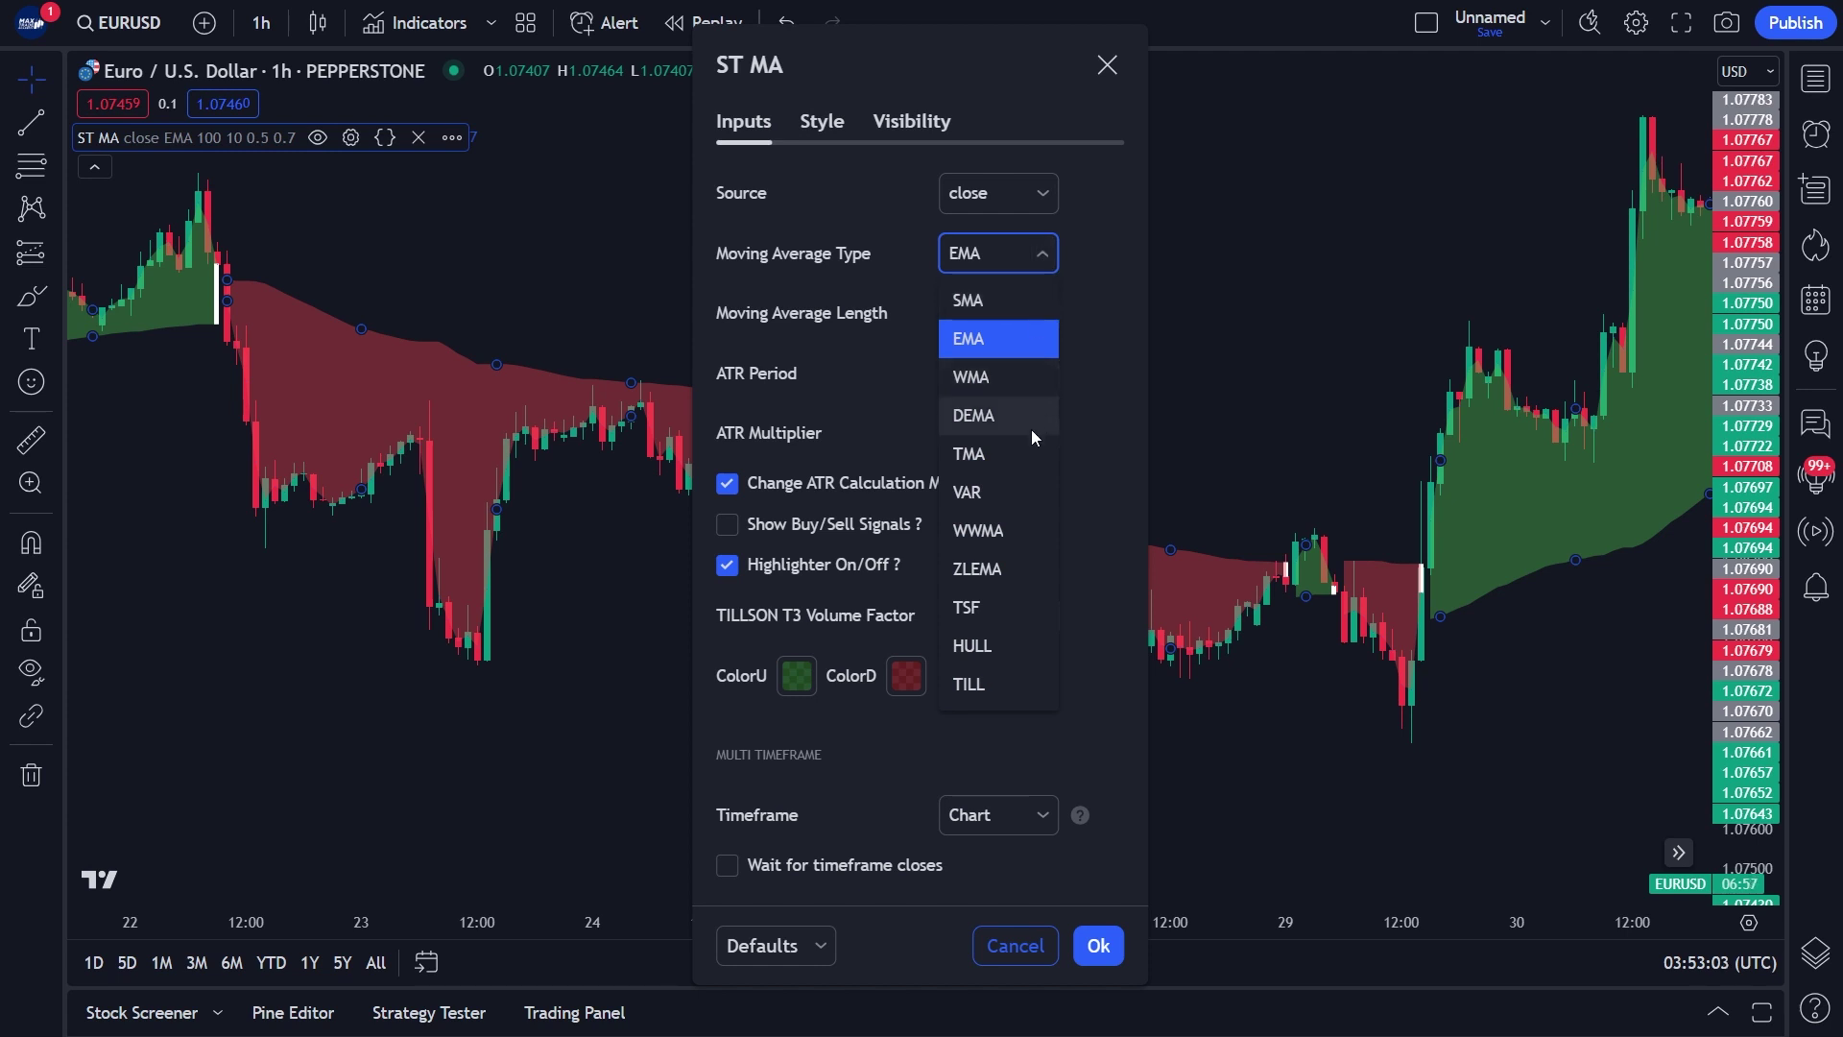
{"action": "left_click", "coordinate": [1003, 645]}
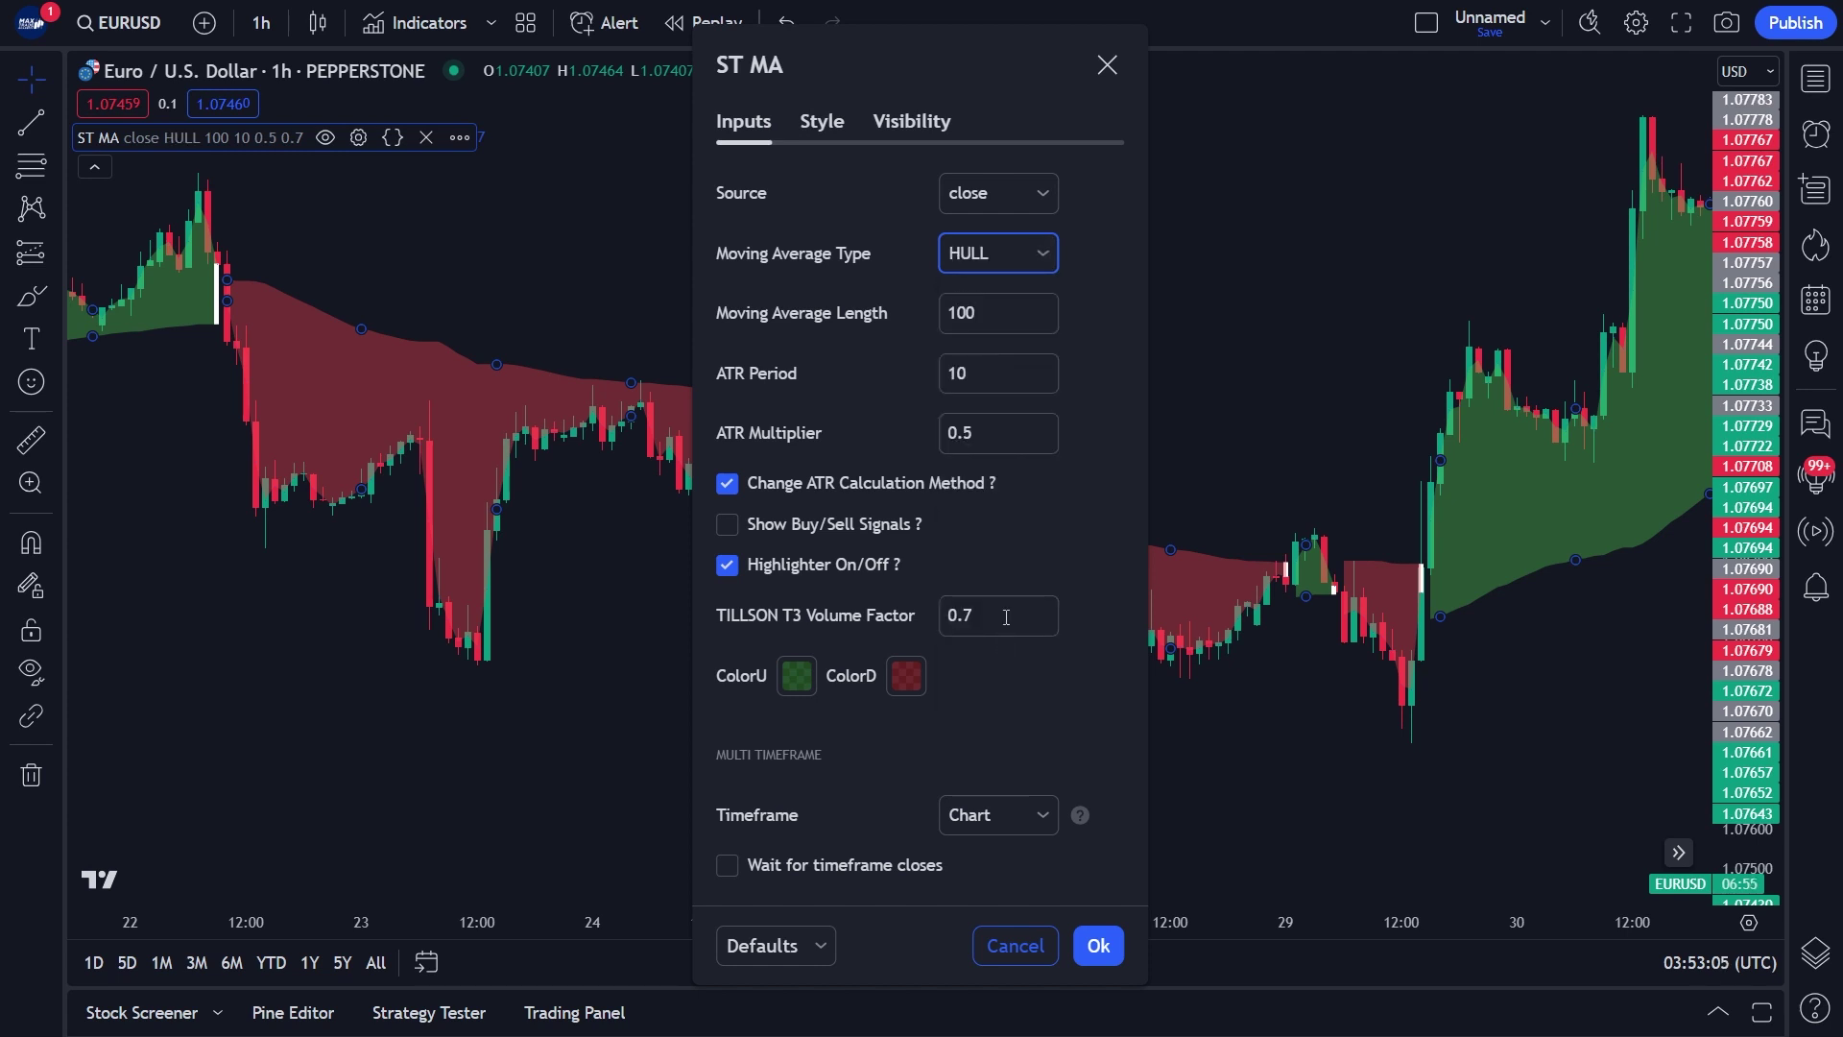
{"action": "left_click", "coordinate": [981, 312]}
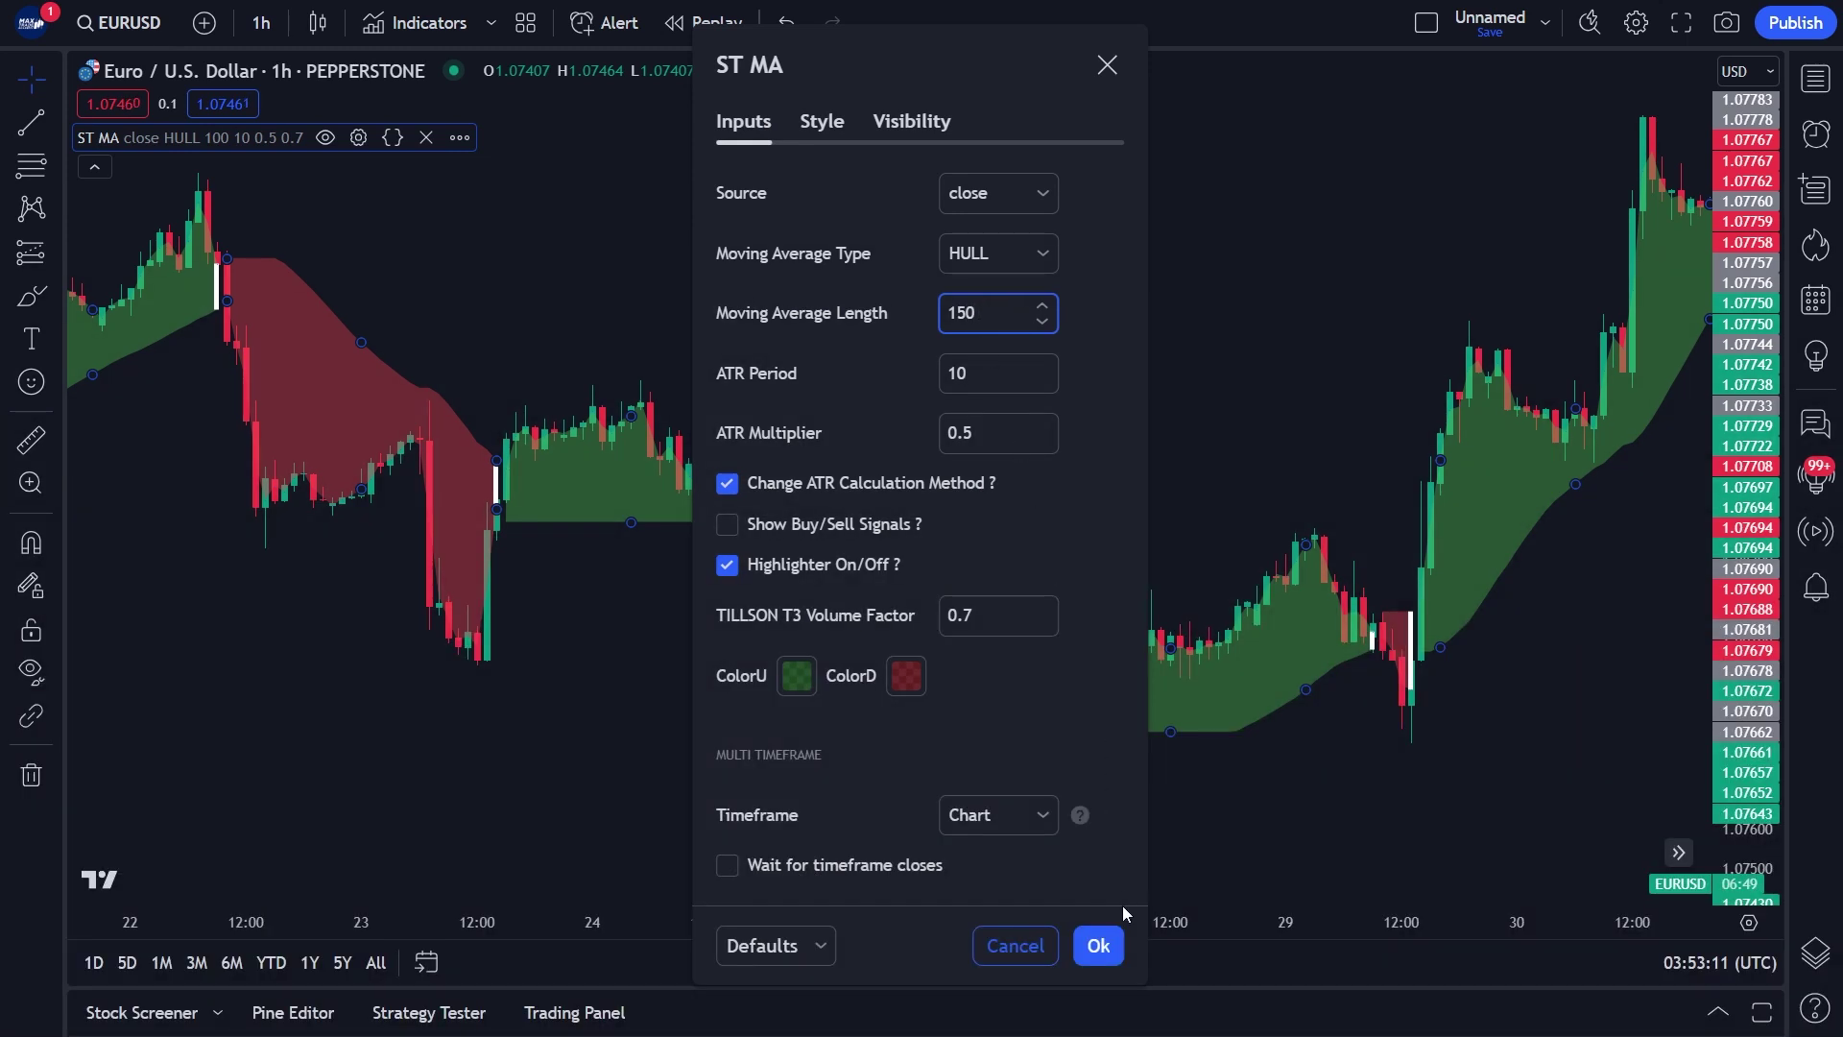
{"action": "left_click", "coordinate": [1100, 947]}
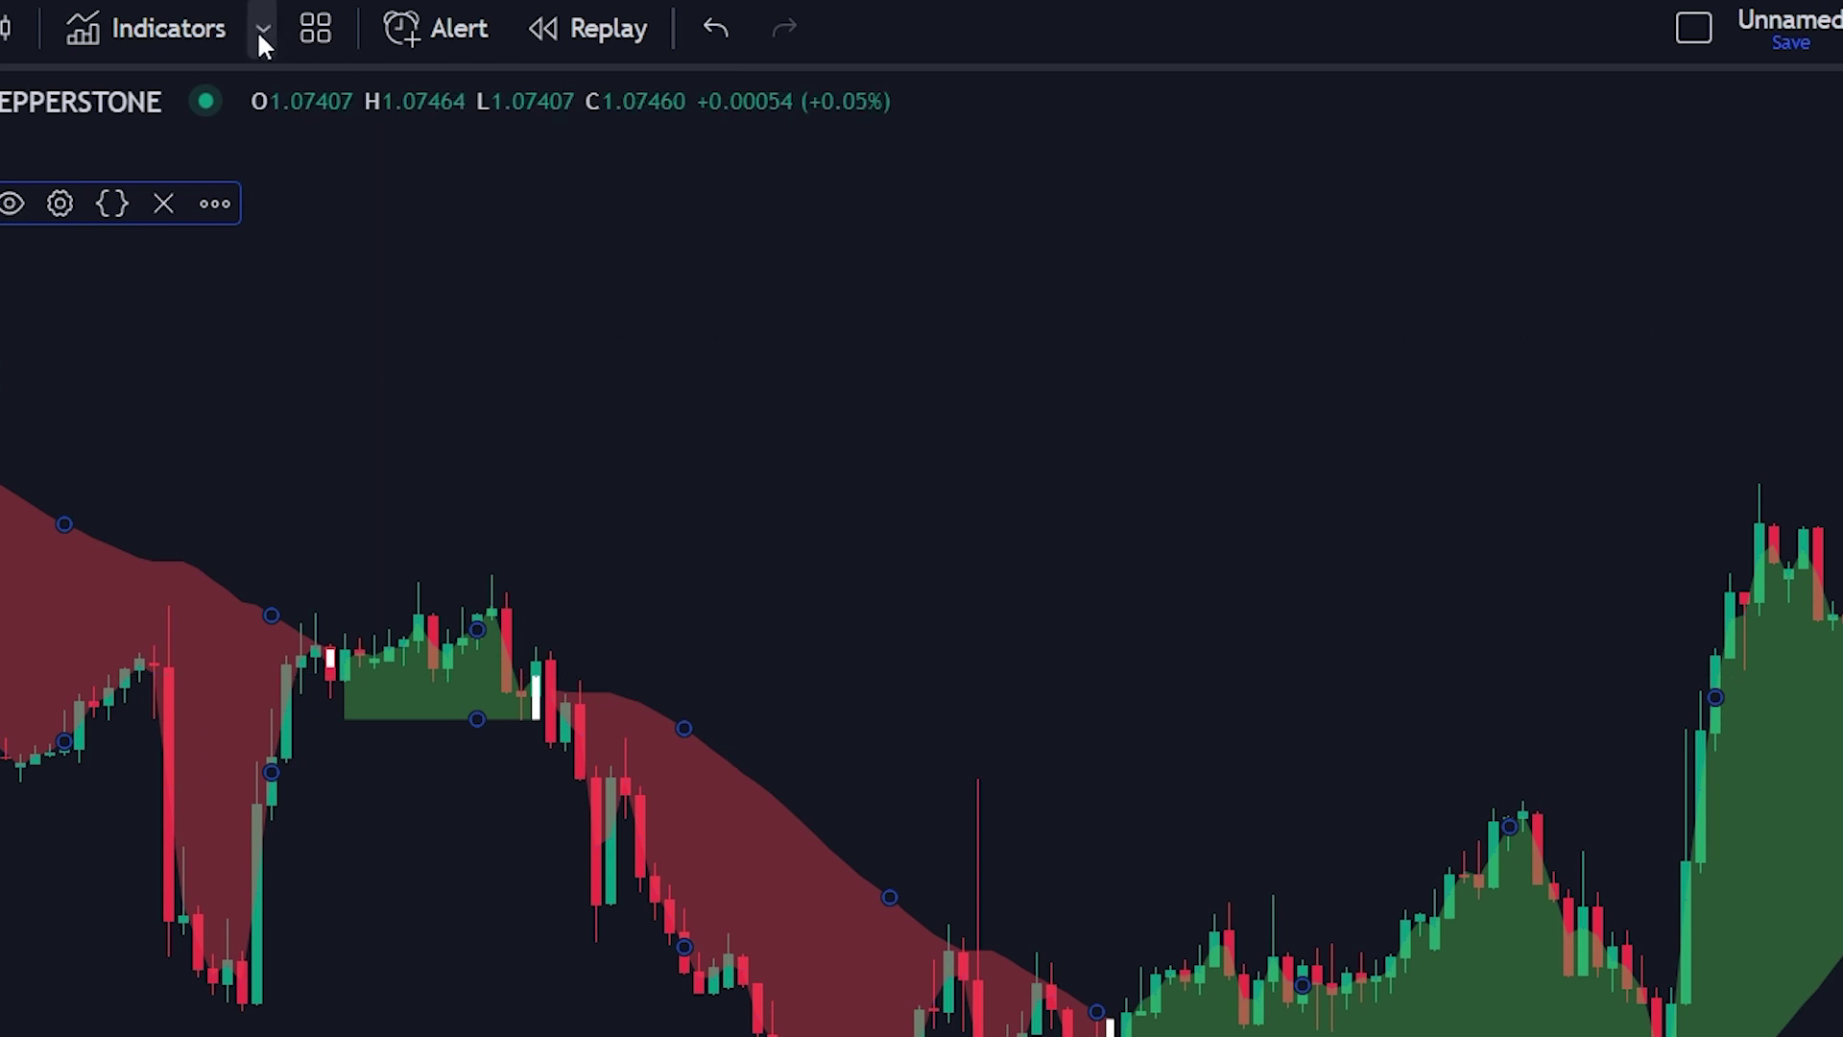
Search the indicators for "moving average exponential" and add Moving Average Exponential to the chart.
{"action": "left_click", "coordinate": [192, 24]}
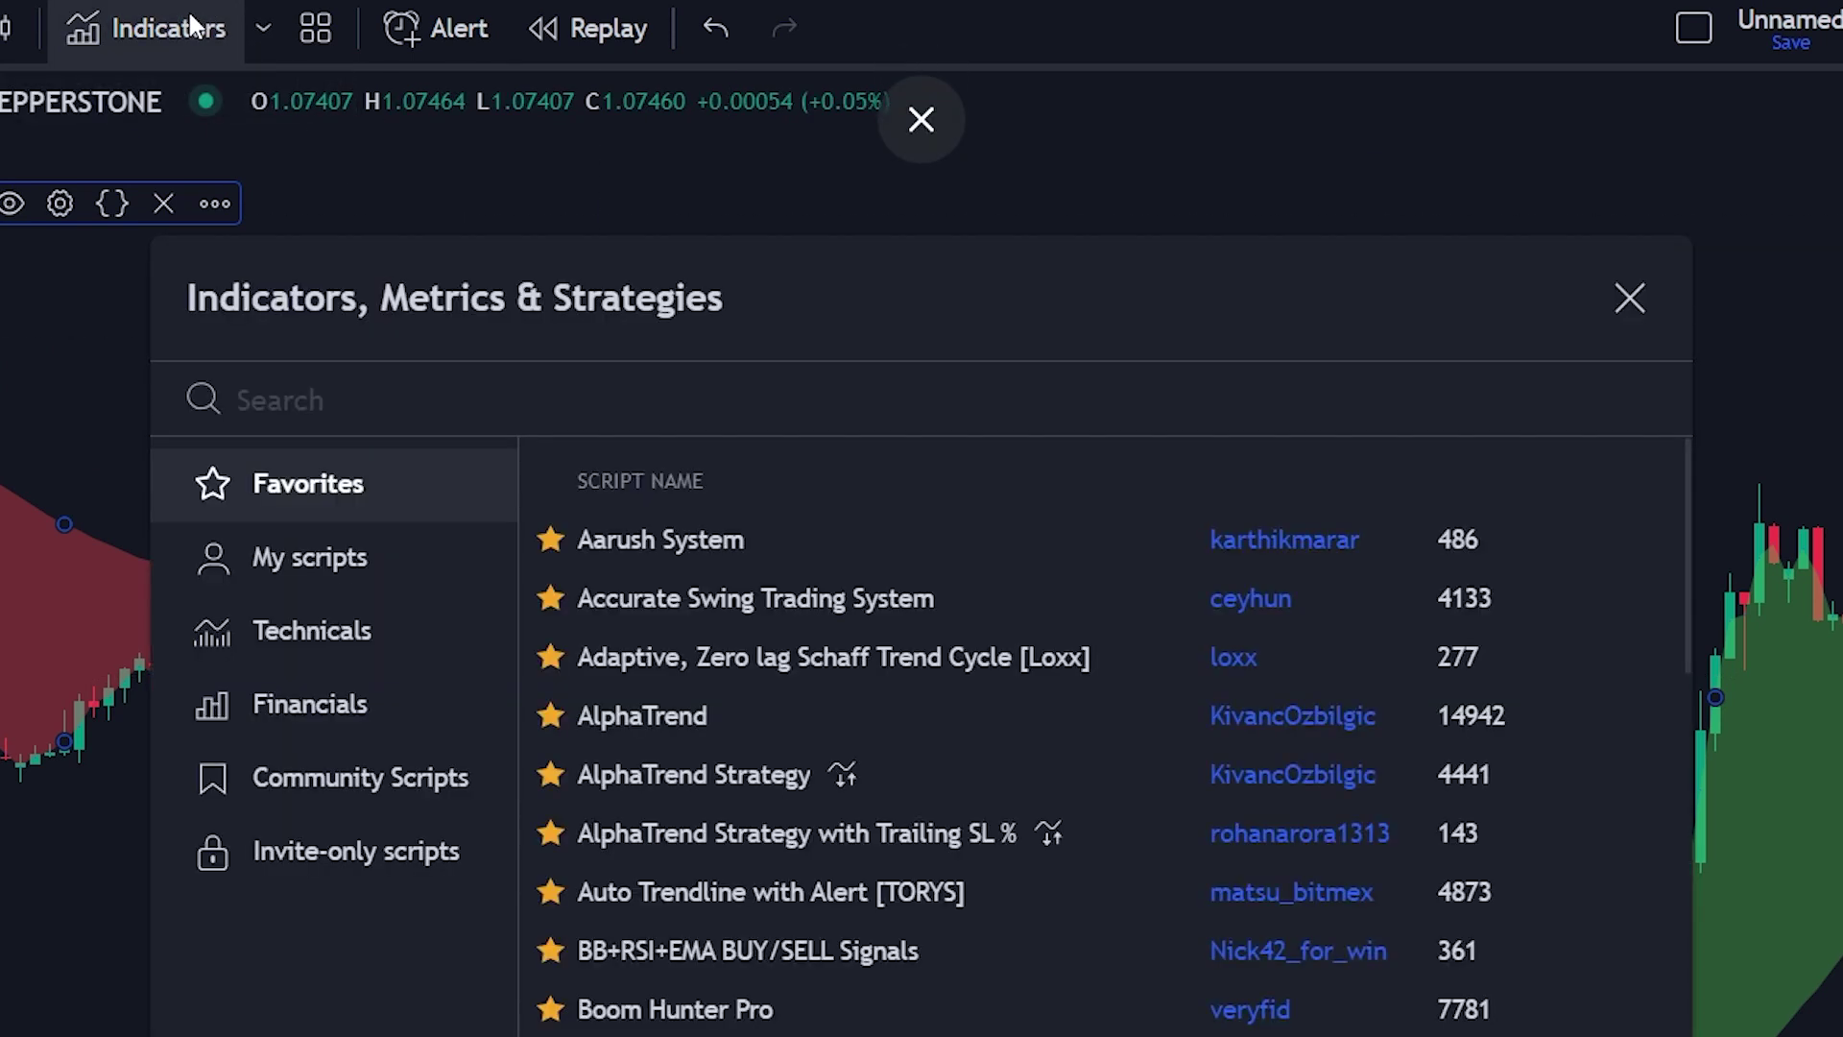
{"action": "type", "text": "moving average"}
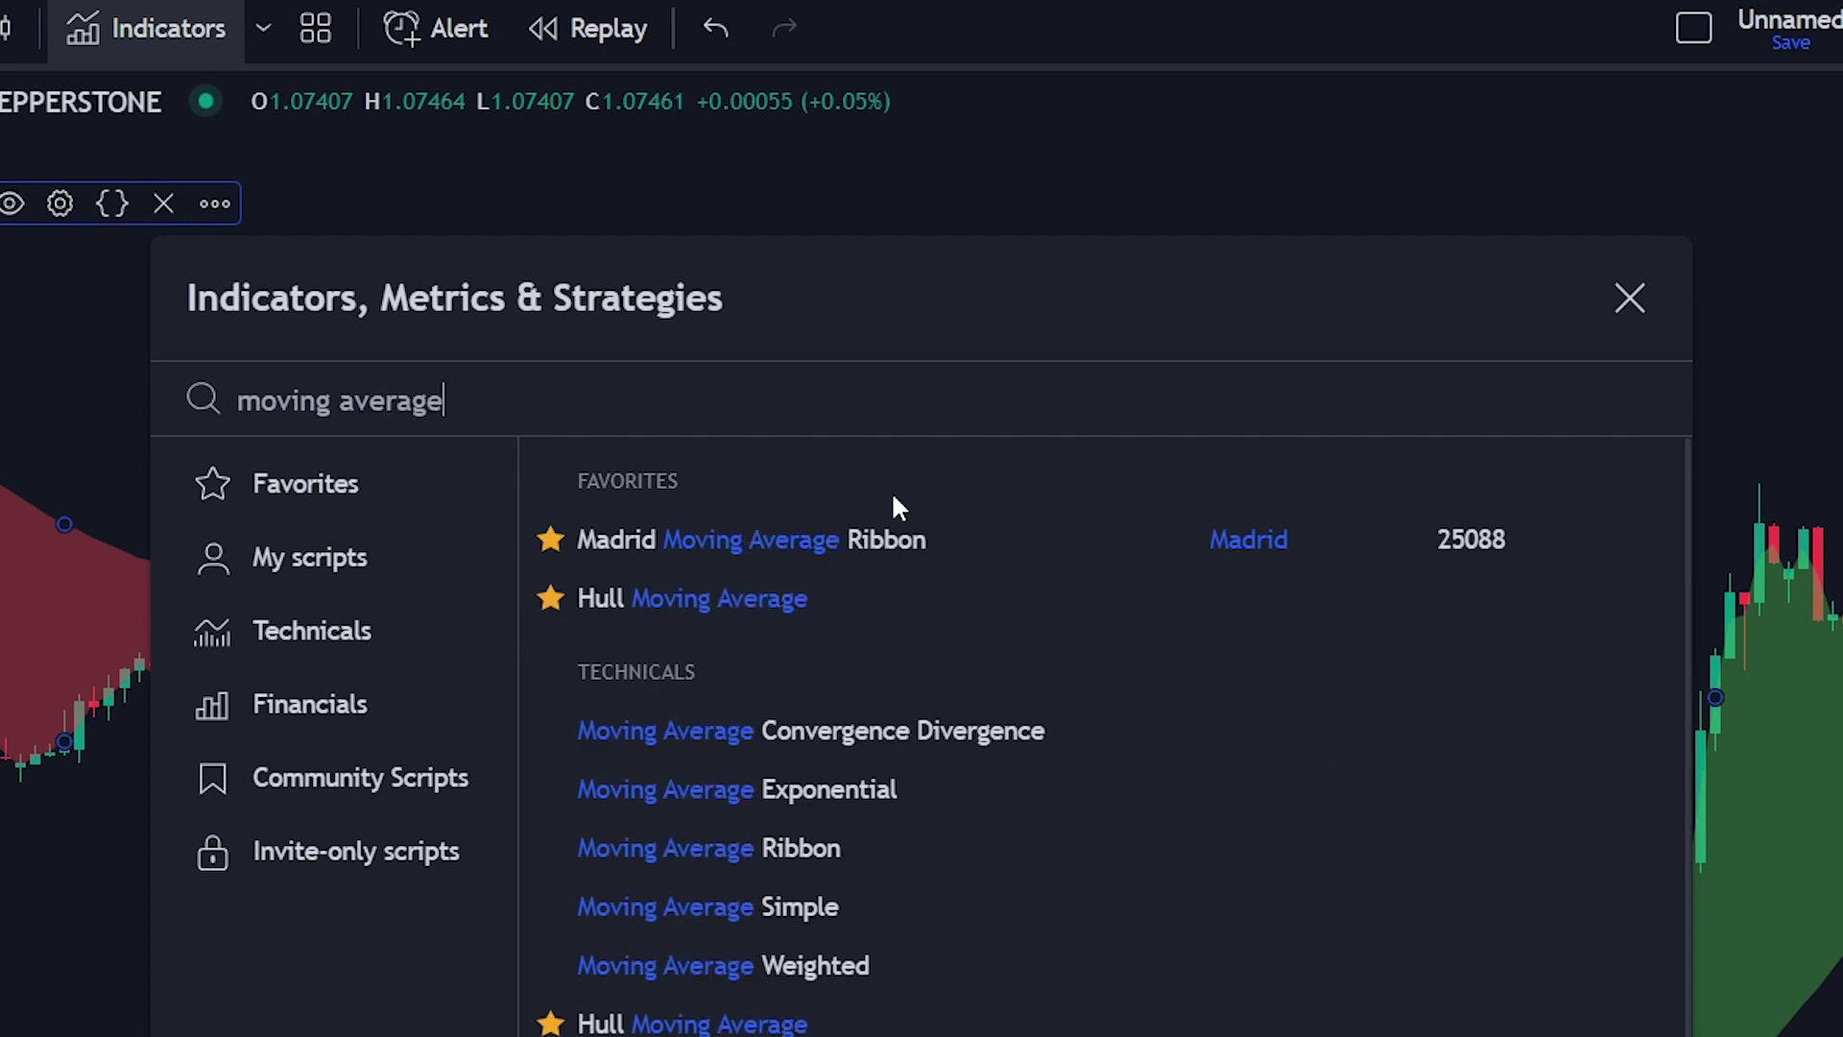
{"action": "type", "text": " exponential"}
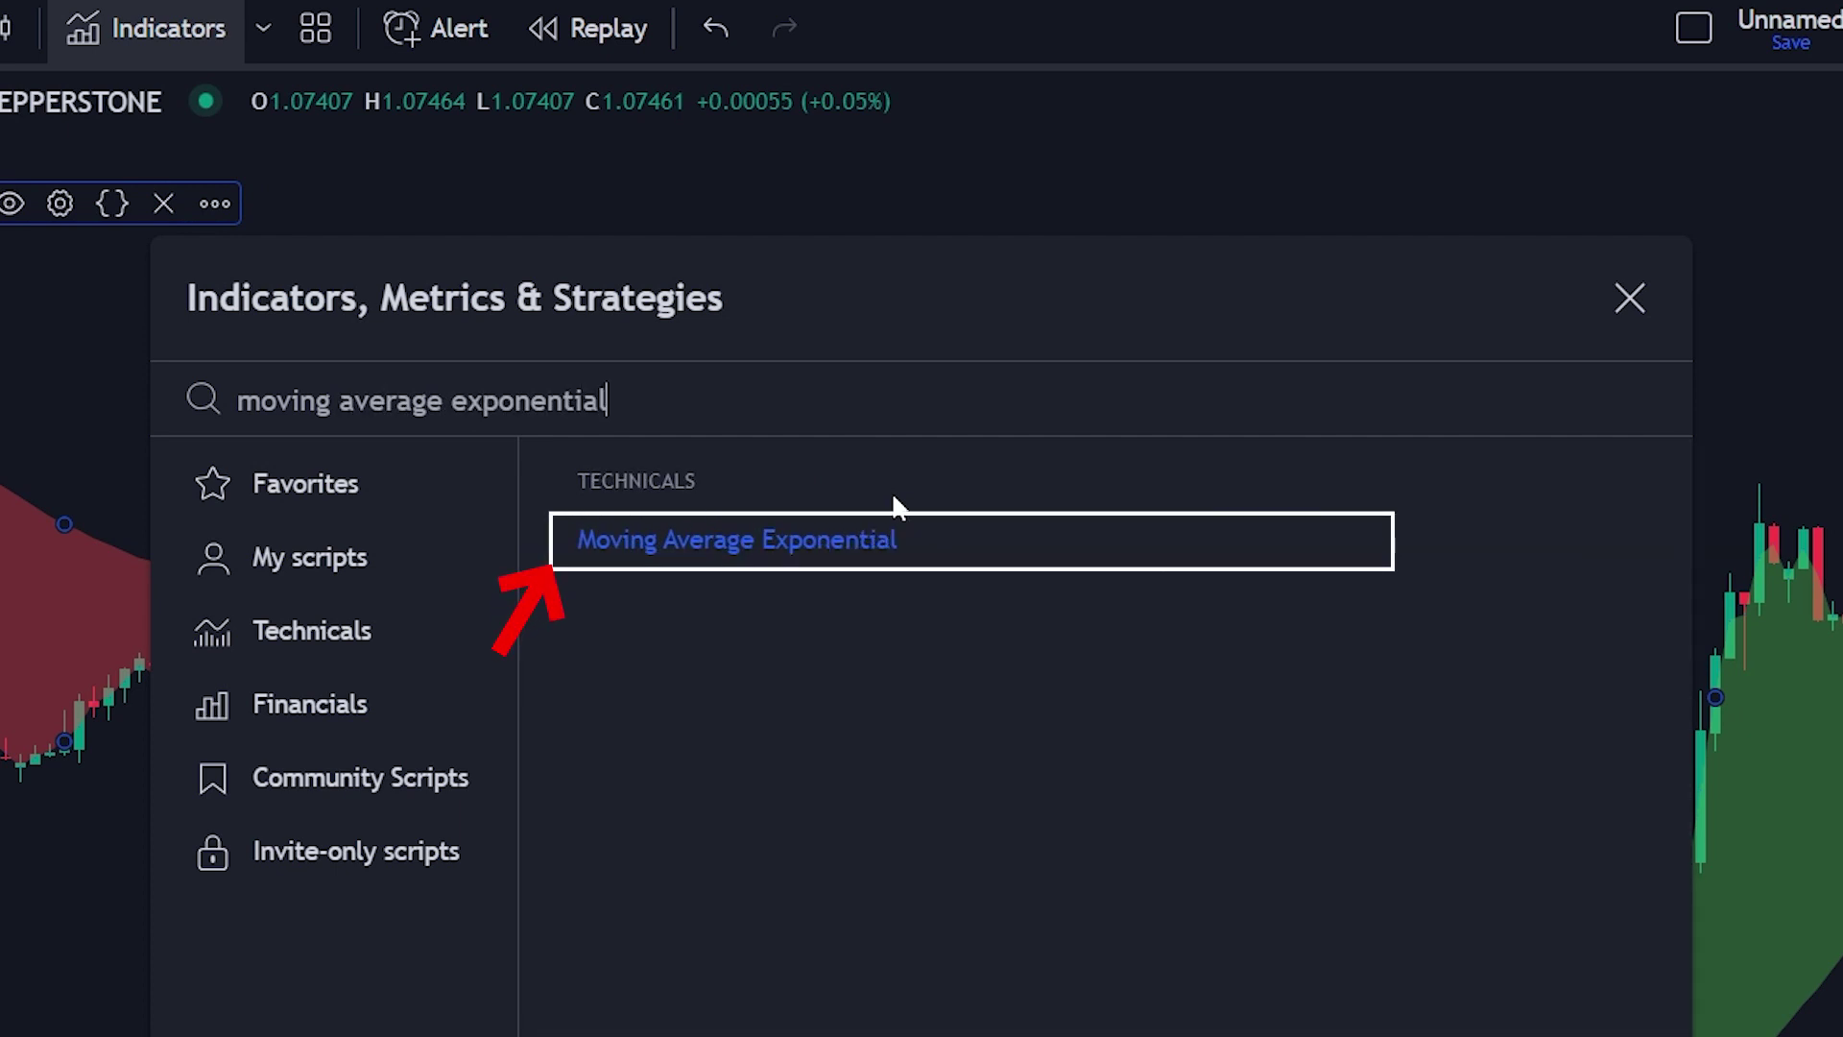
{"action": "left_click", "coordinate": [902, 532]}
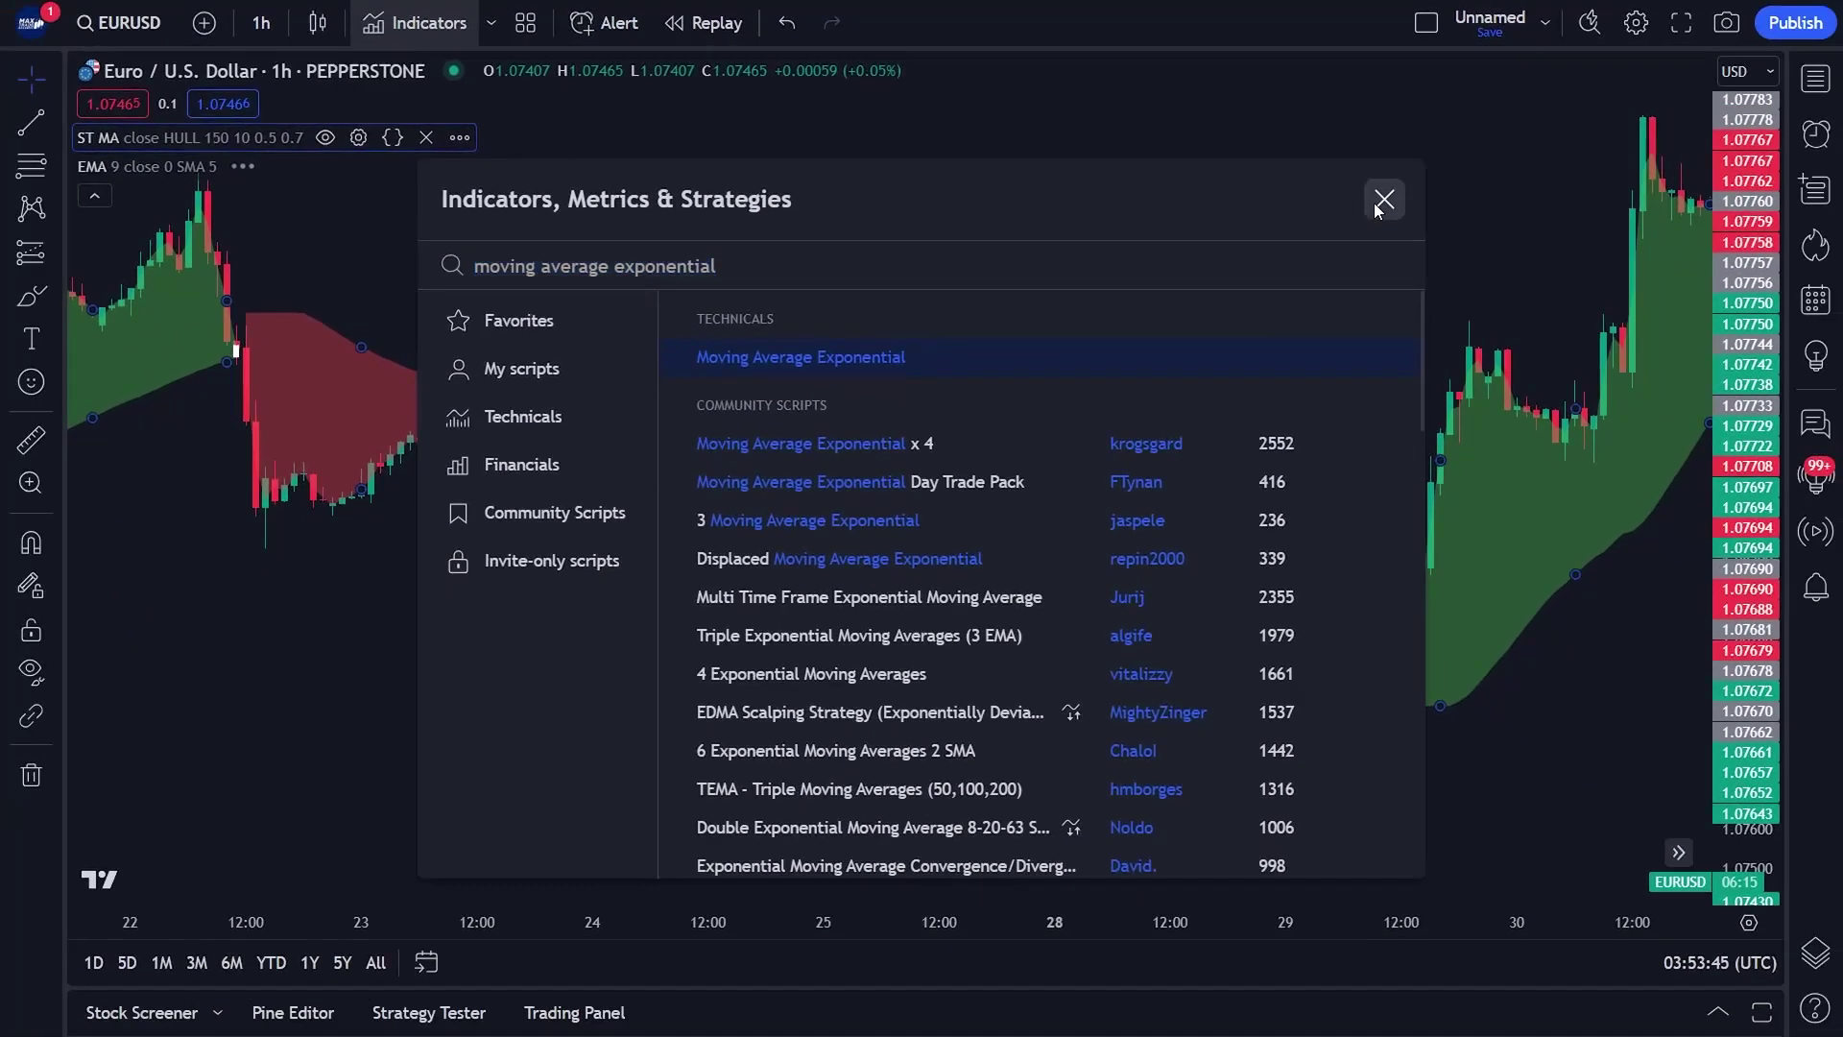
{"action": "left_click", "coordinate": [1377, 208]}
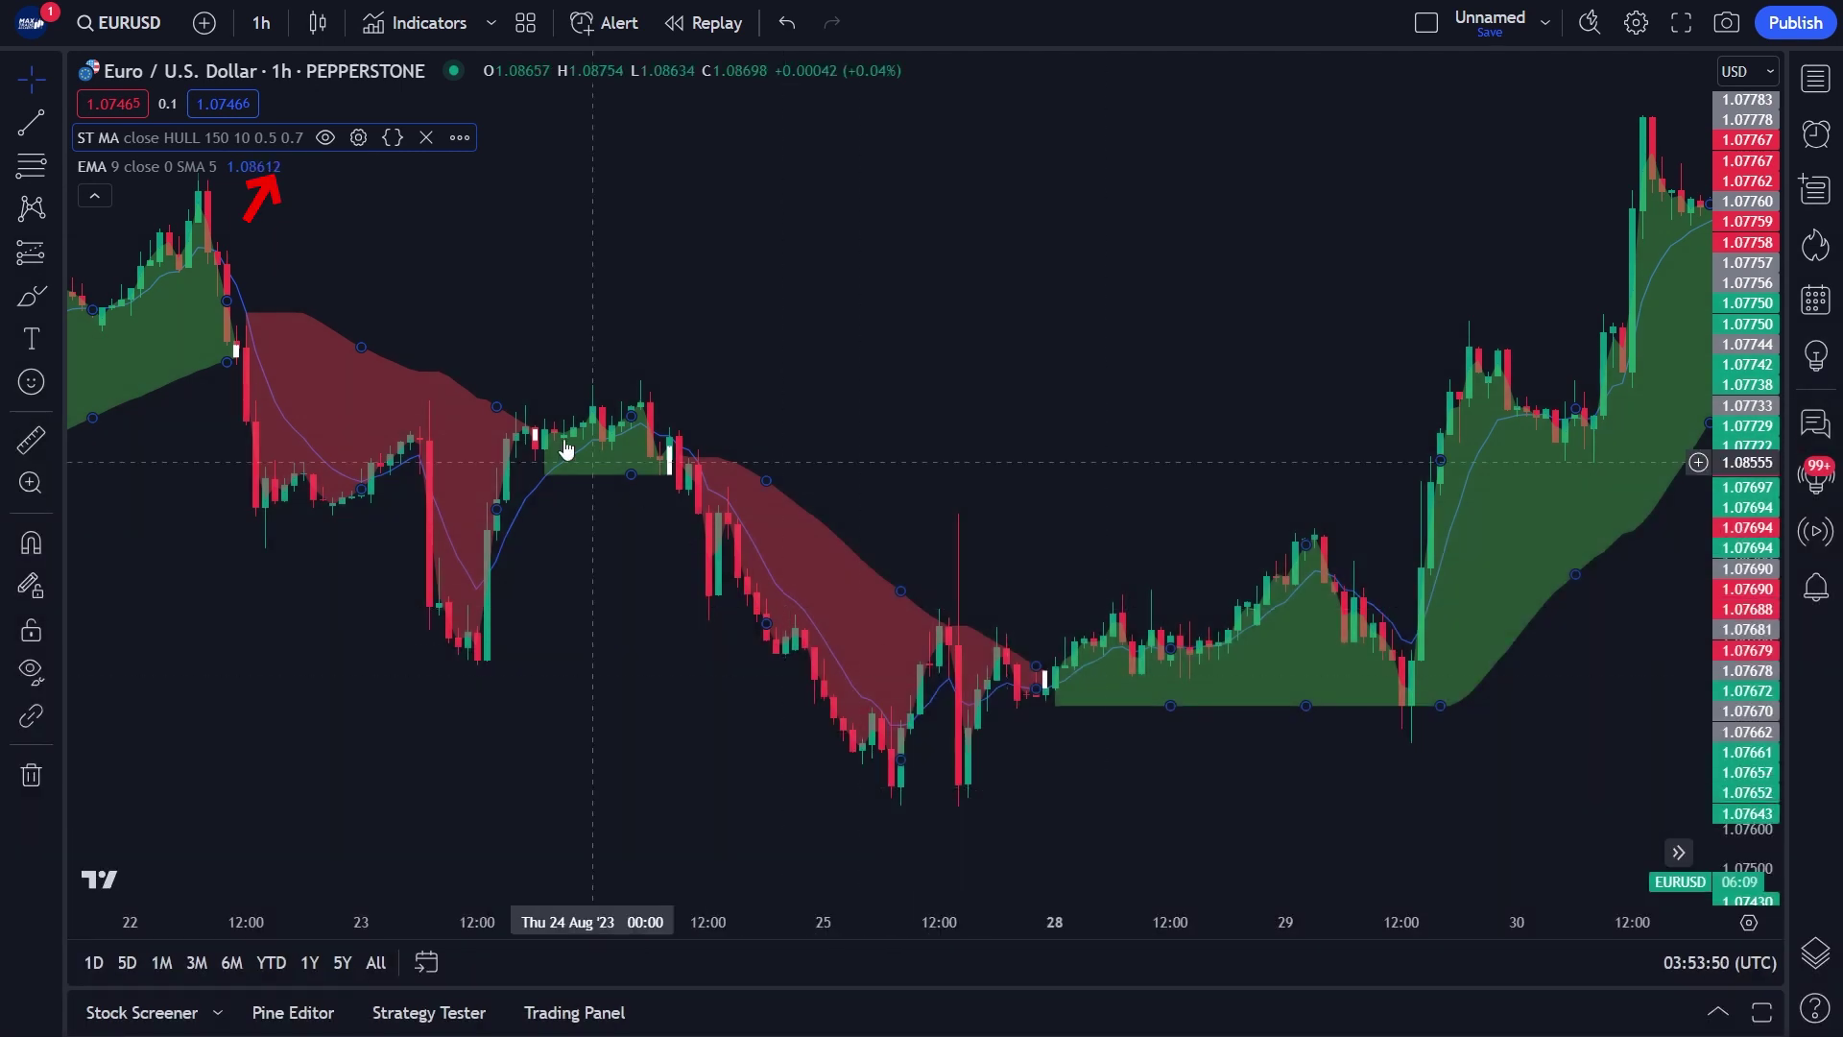
Set the EMA's length to 200 and style its line in yellow with the third thickness option.
{"action": "left_click", "coordinate": [274, 166]}
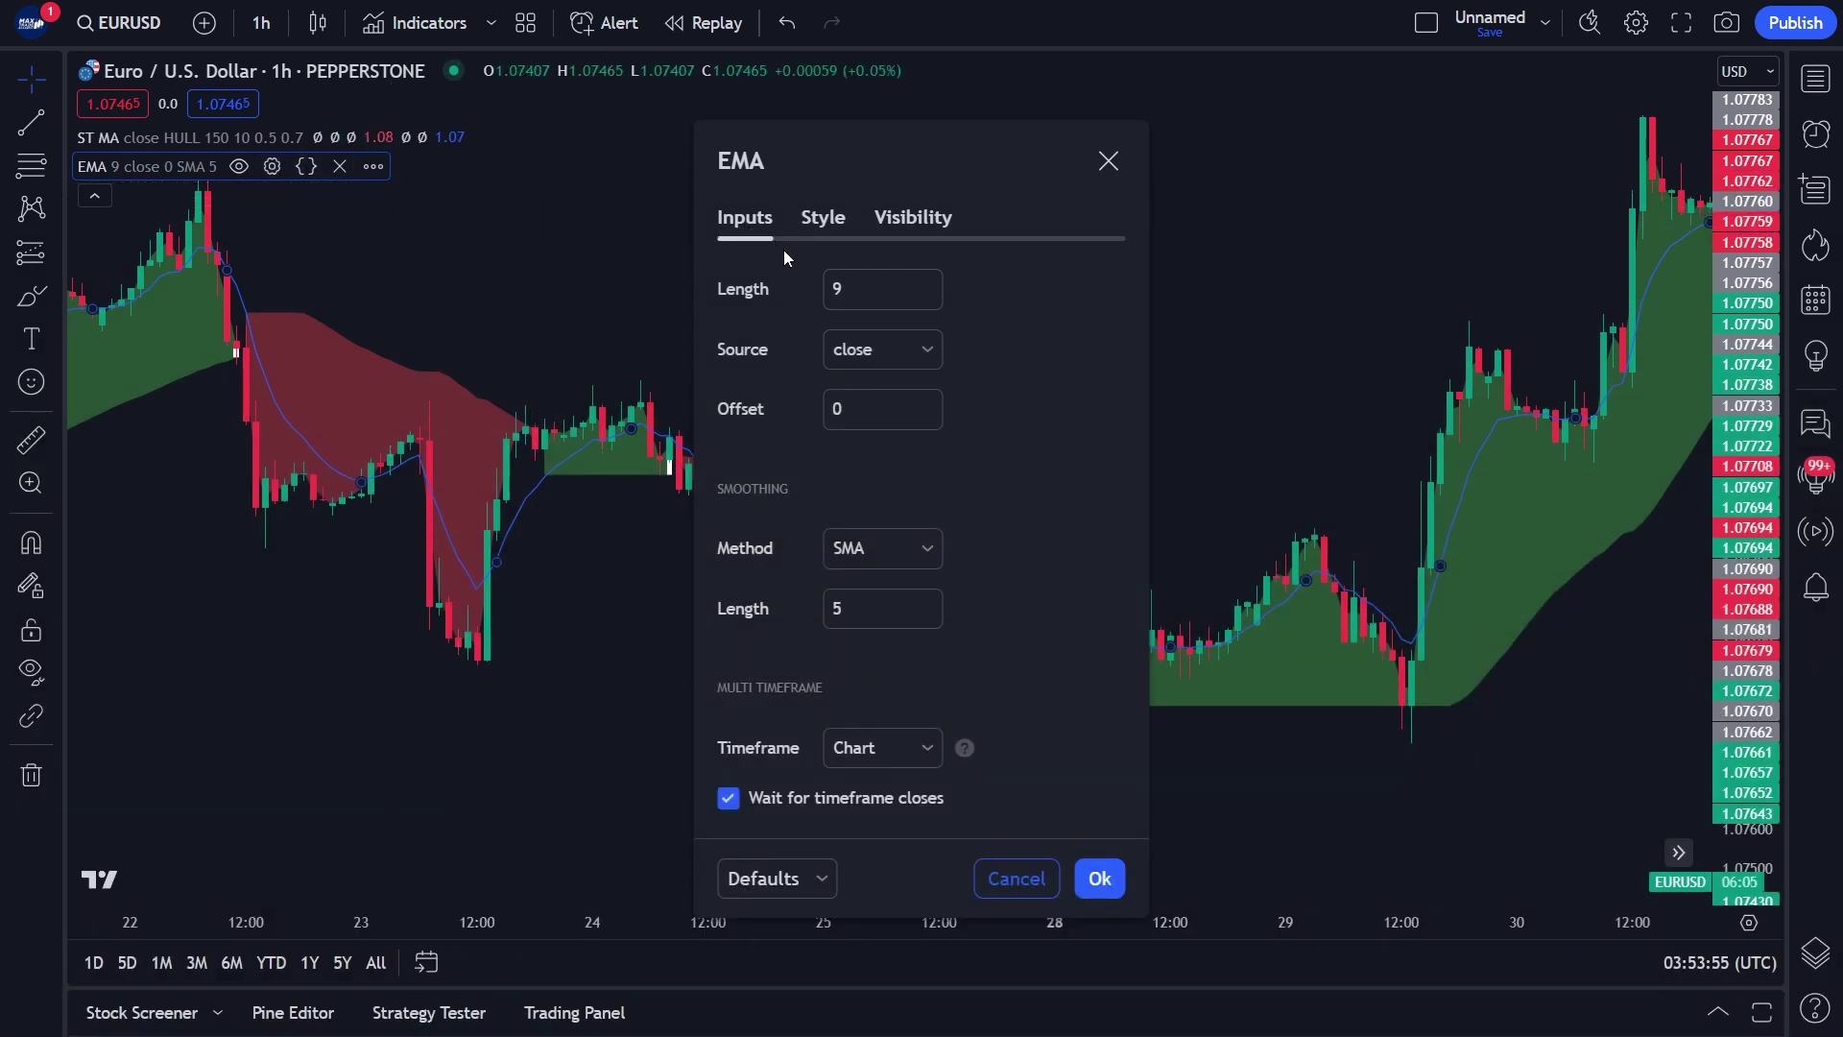
{"action": "left_click", "coordinate": [816, 289]}
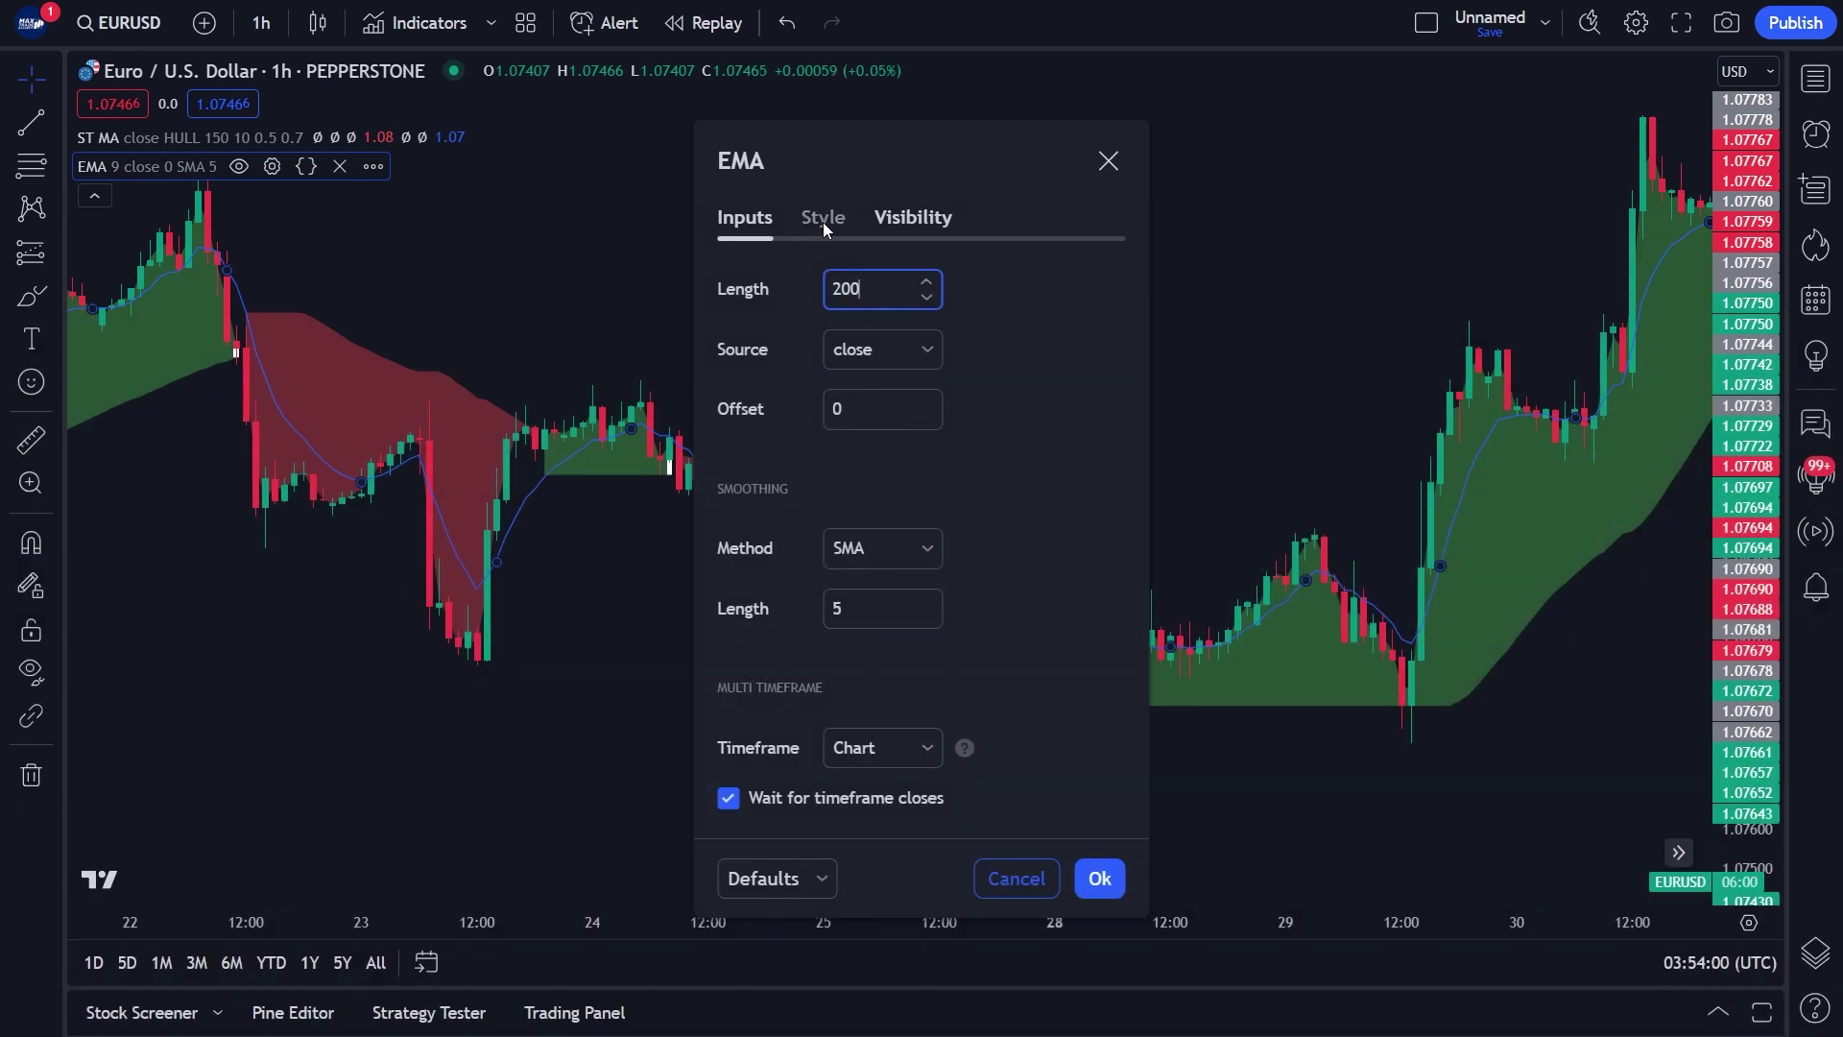
{"action": "left_click", "coordinate": [823, 220]}
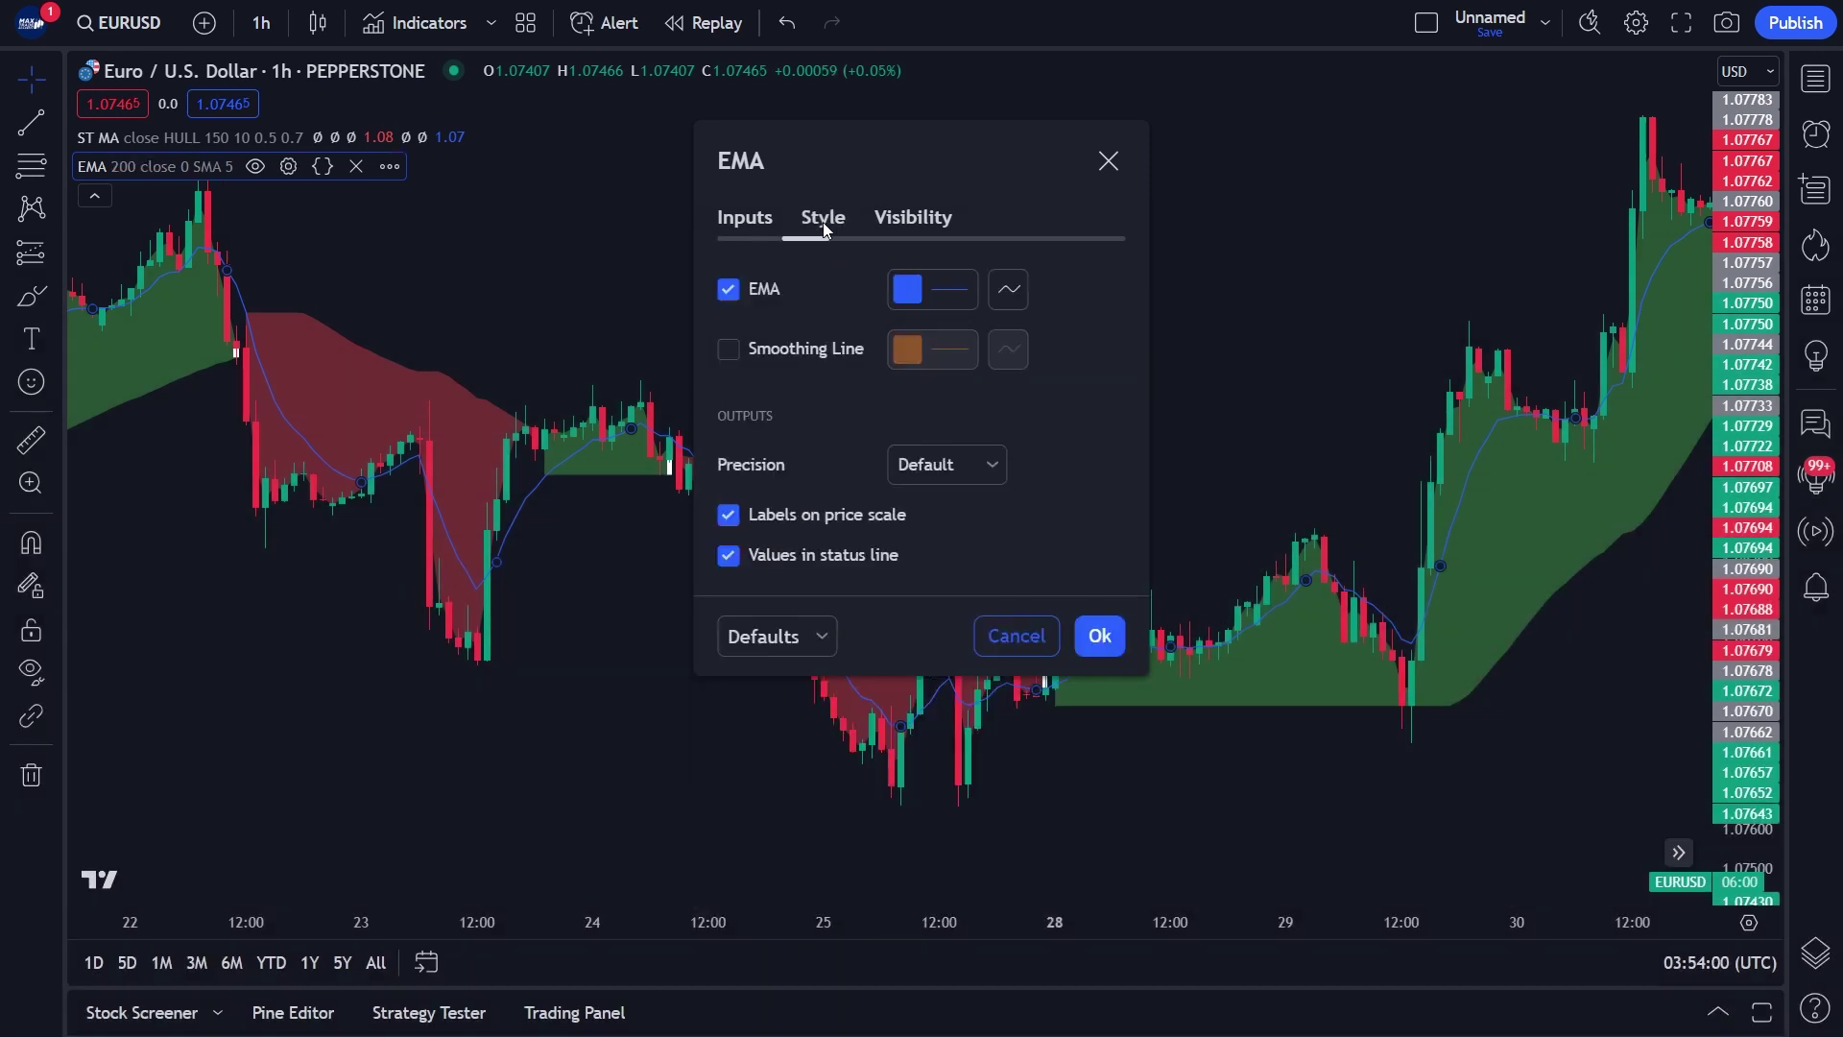
{"action": "left_click", "coordinate": [902, 293]}
{"action": "left_click", "coordinate": [968, 365]}
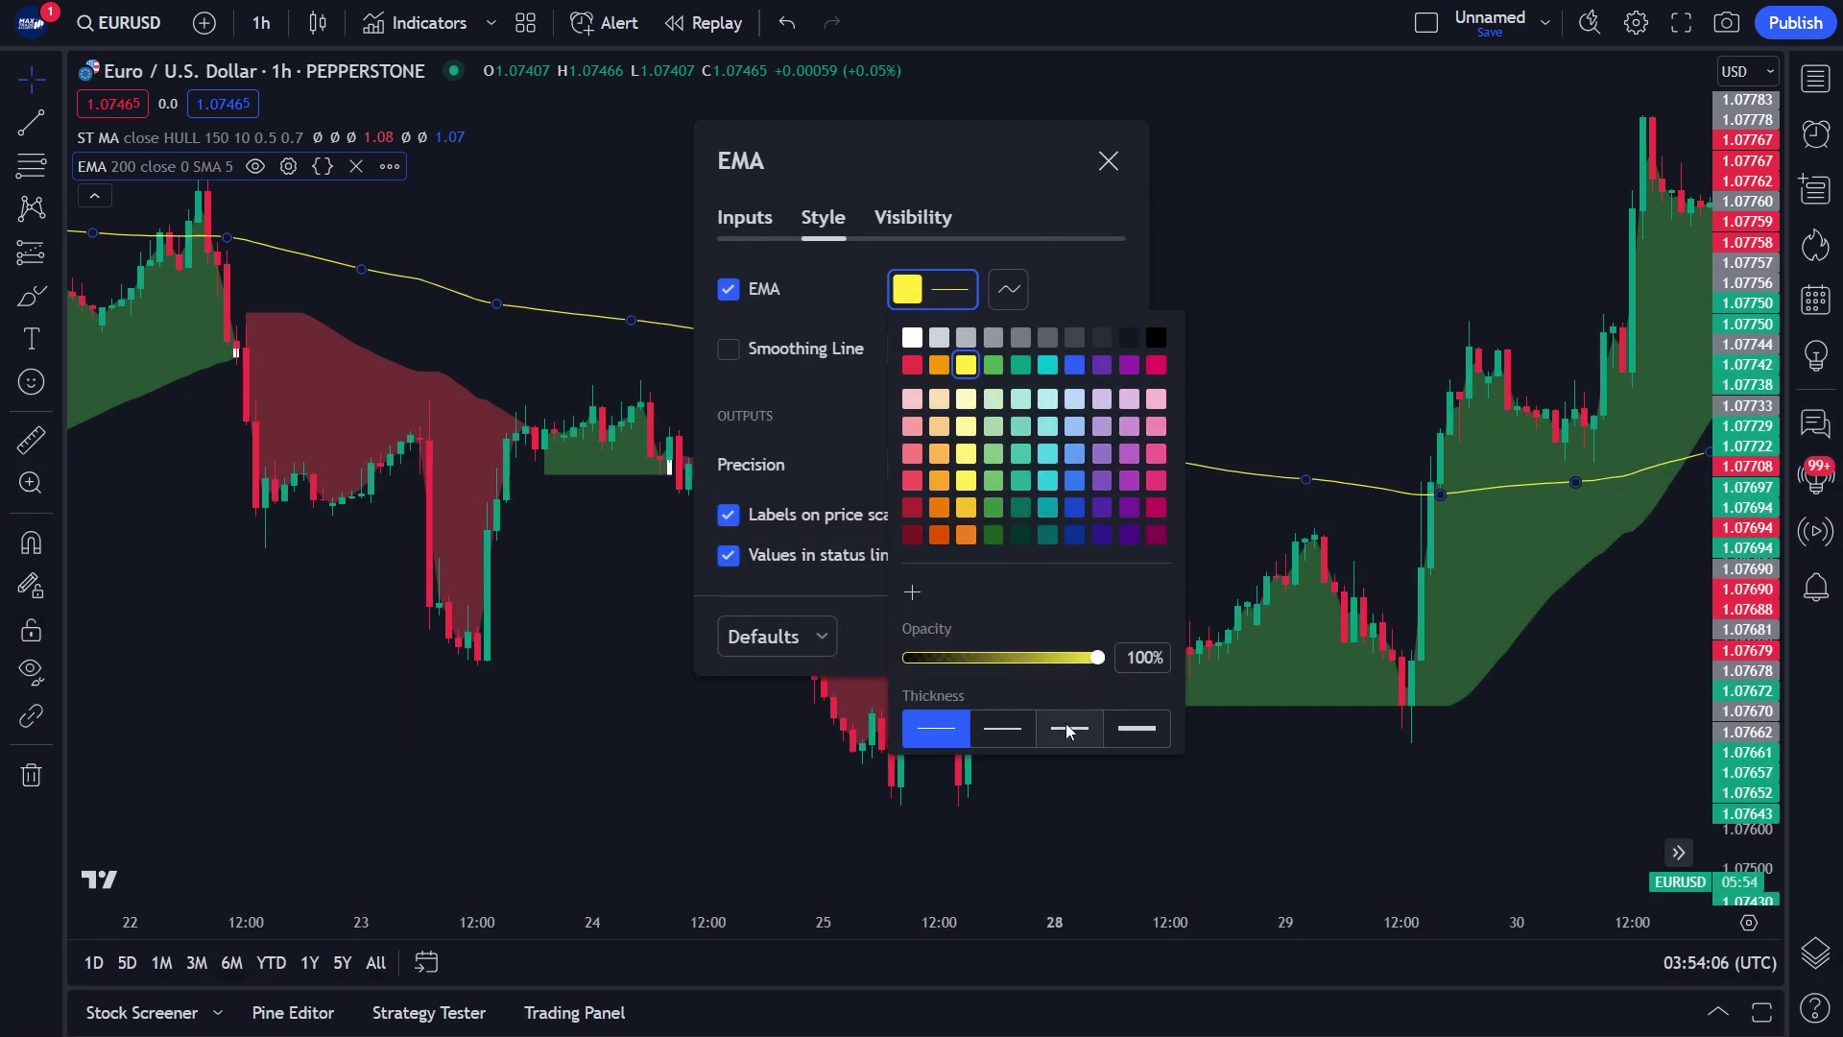
{"action": "left_click", "coordinate": [1069, 731]}
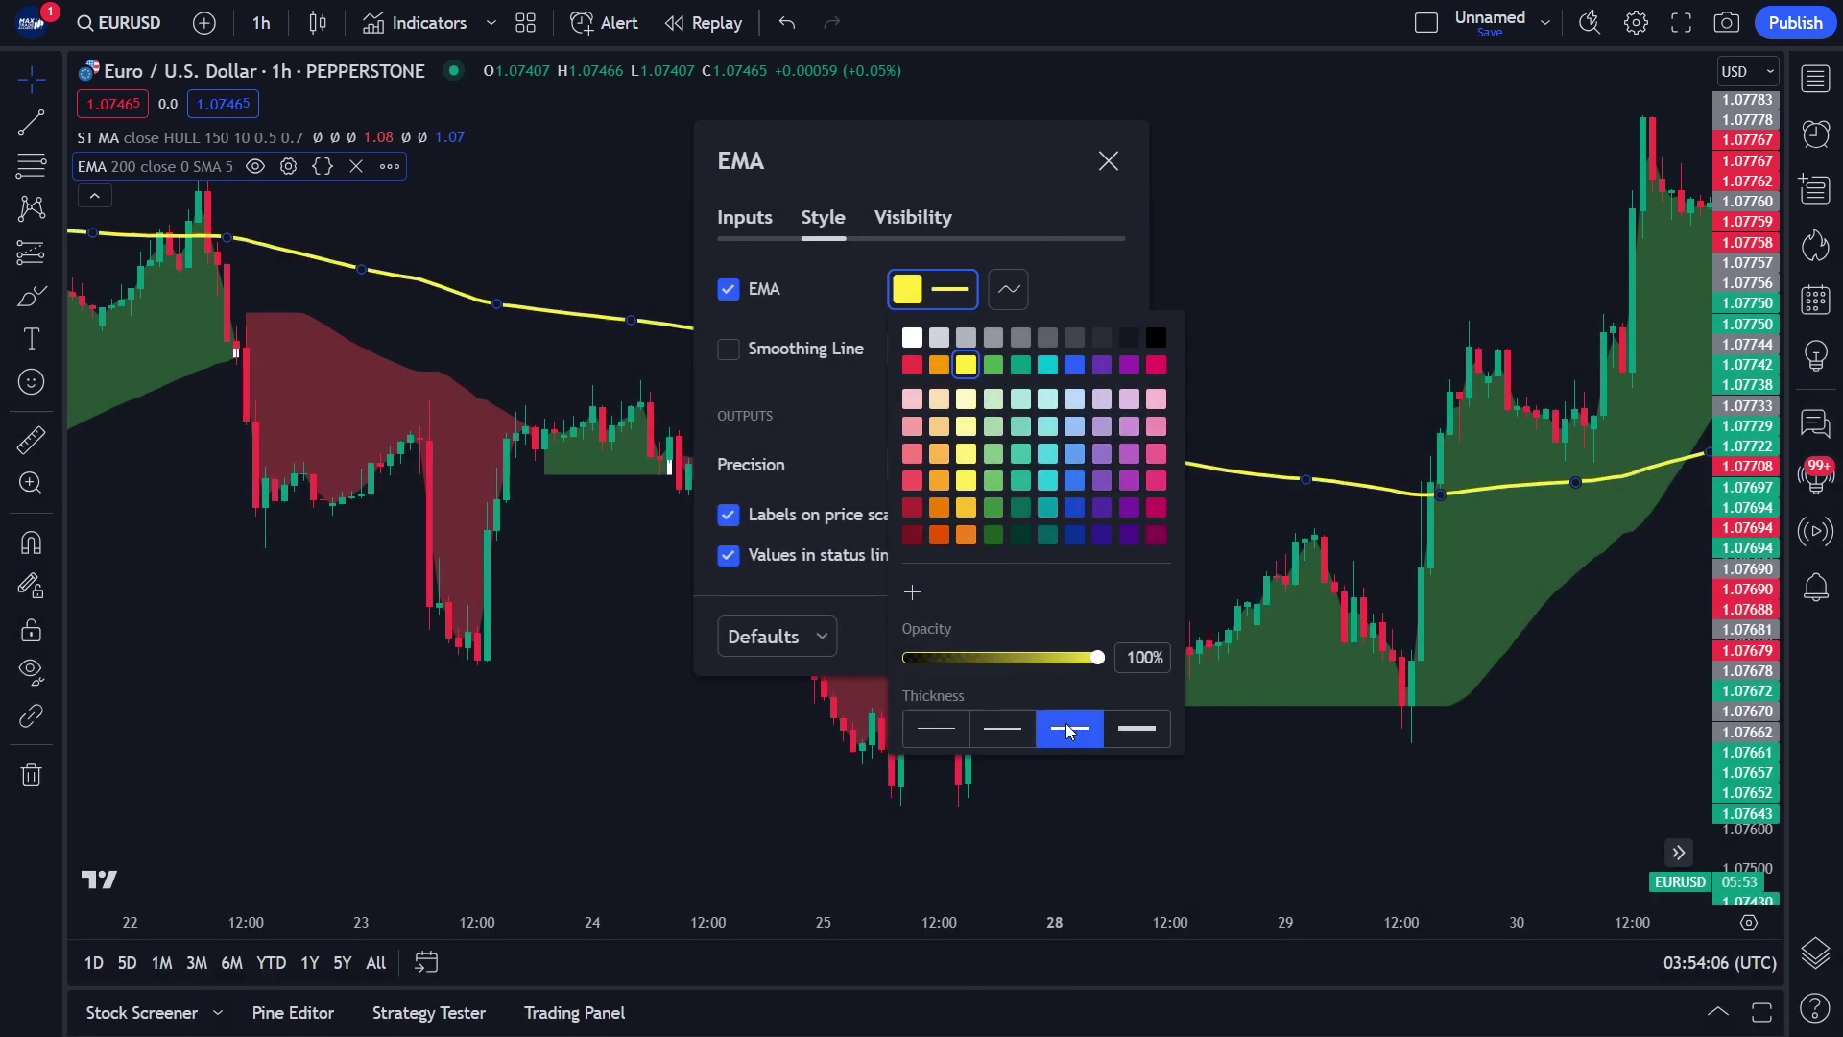
{"action": "left_click", "coordinate": [857, 463]}
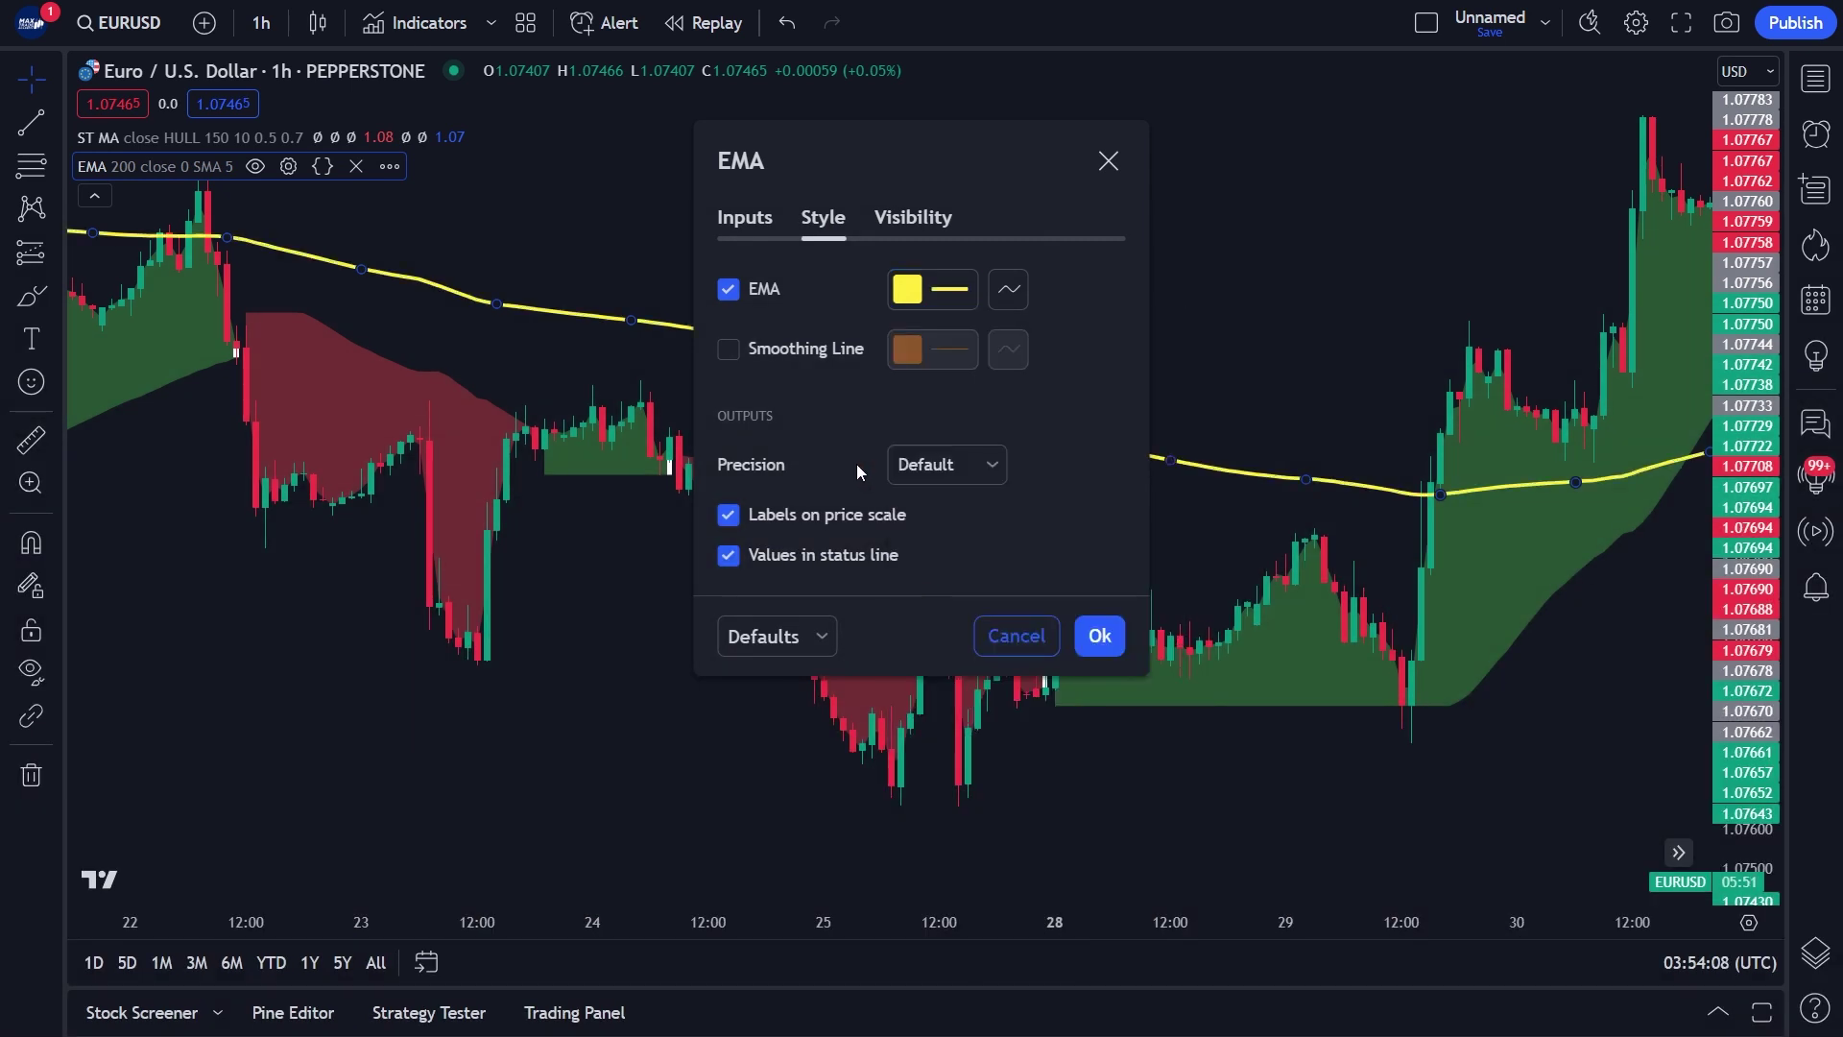
{"action": "left_click", "coordinate": [1092, 637]}
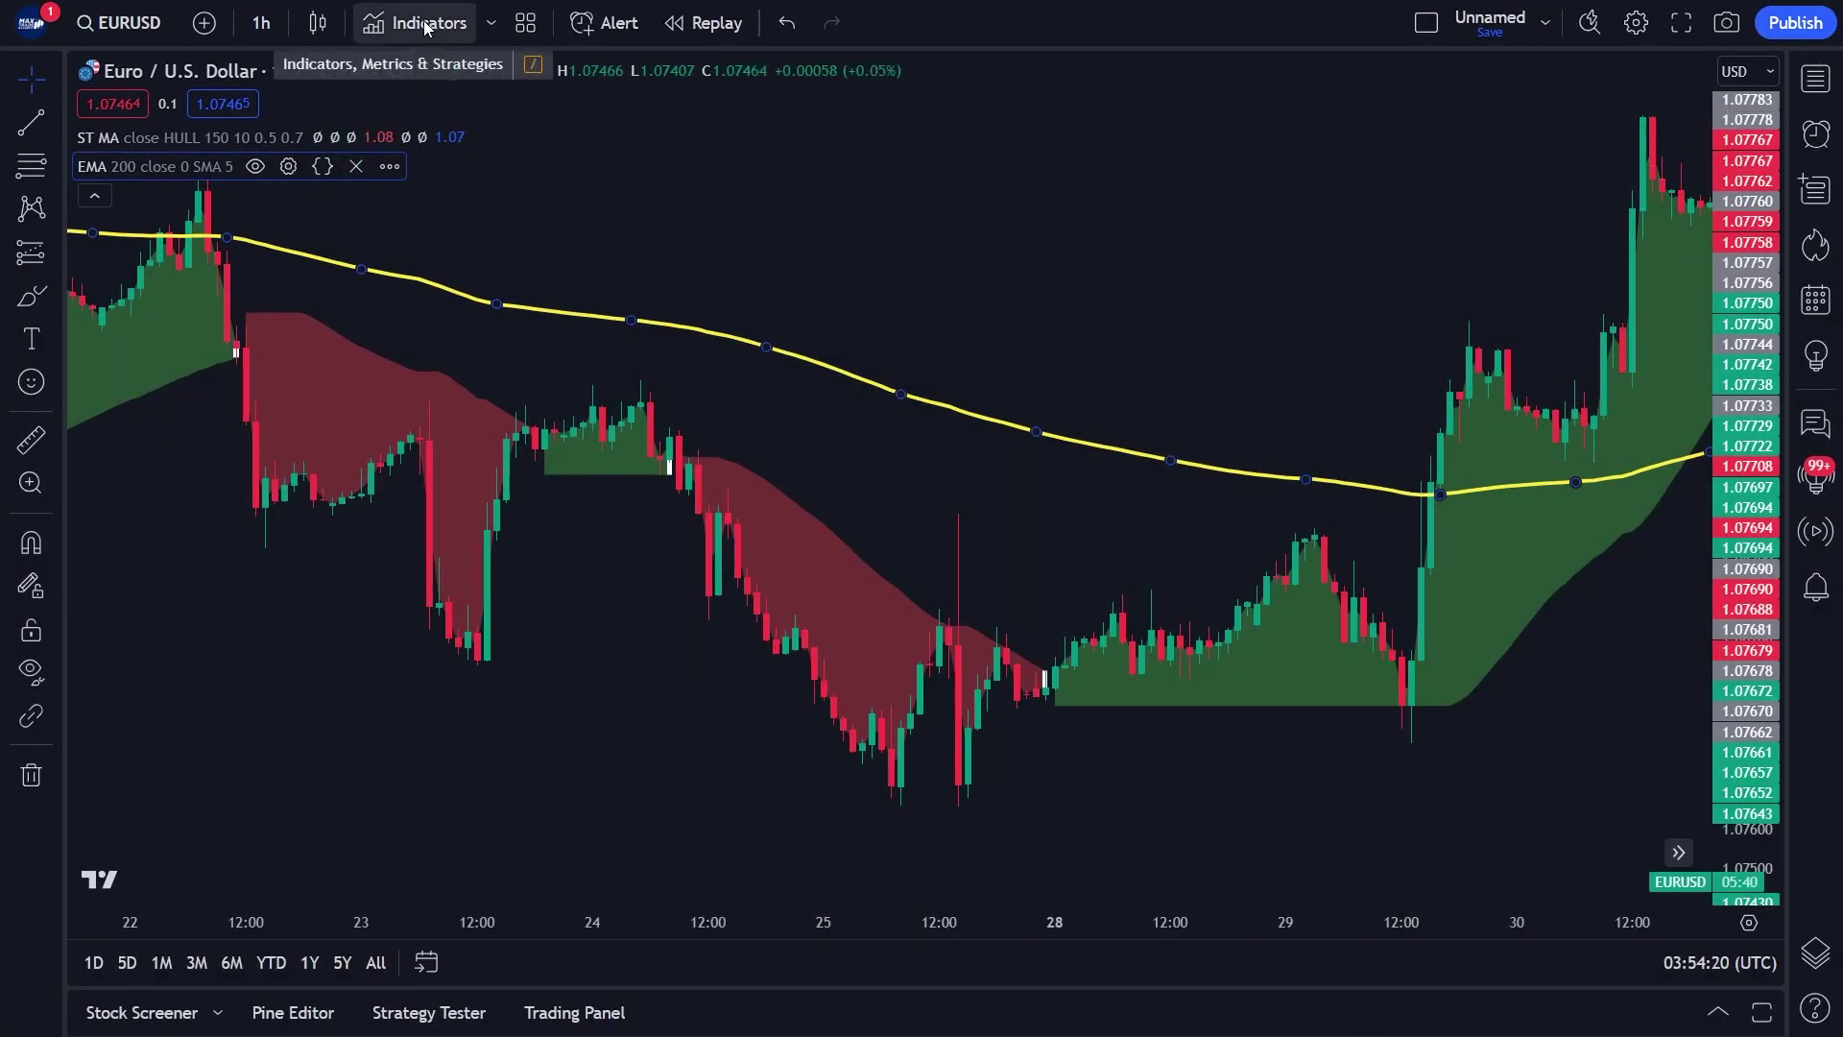
Search the indicators for "adx" and add the Average Directional Index to the chart.
{"action": "left_click", "coordinate": [427, 26]}
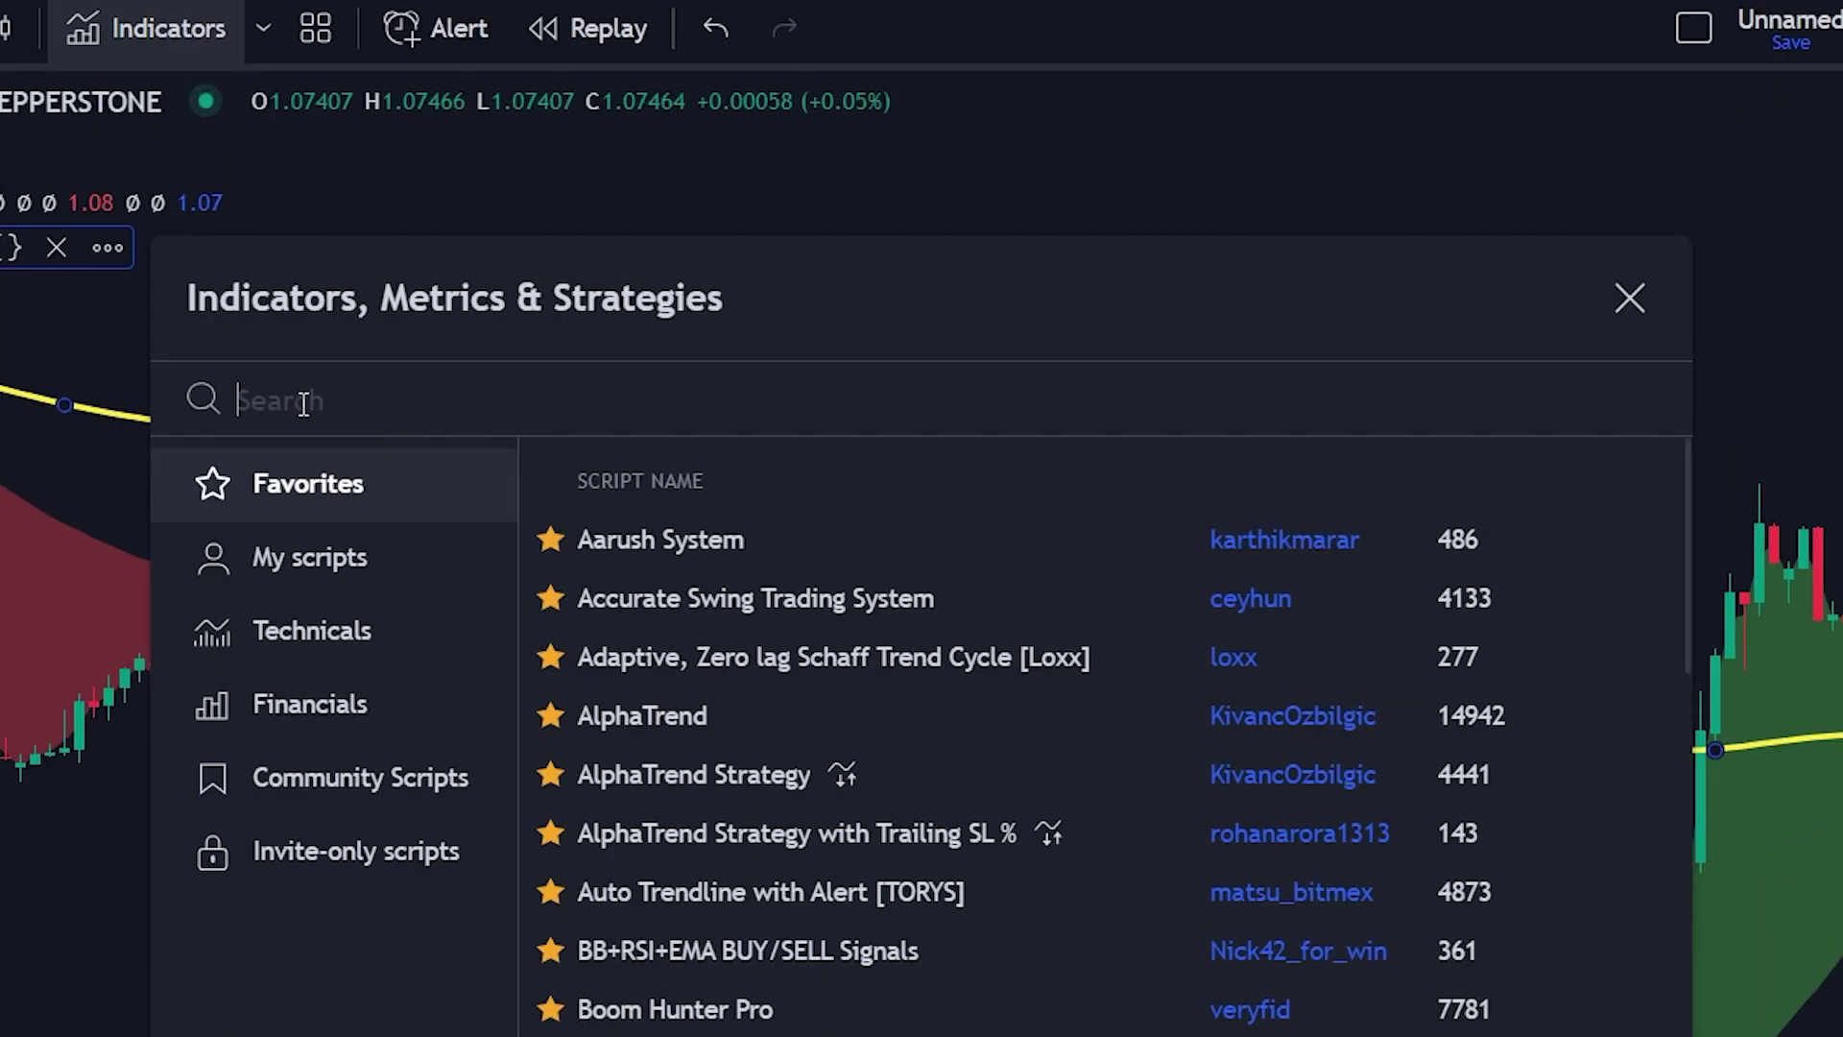
{"action": "type", "text": "adx"}
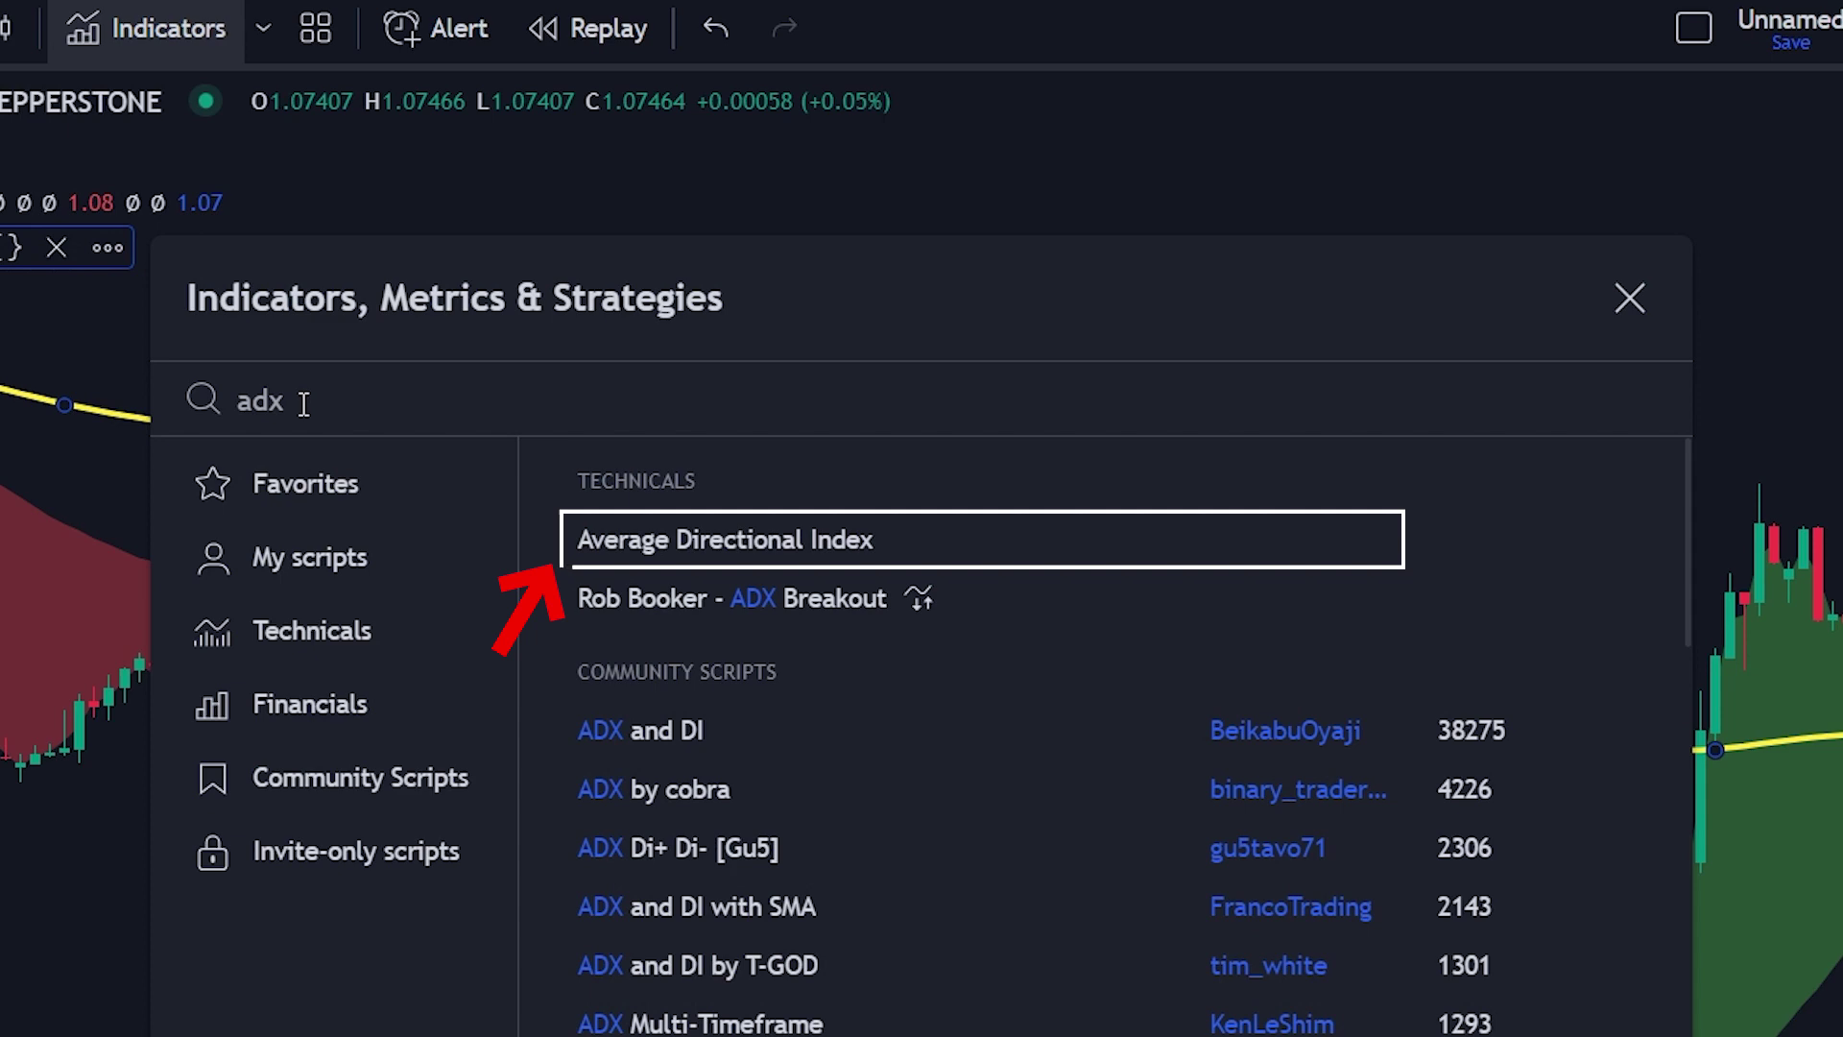
{"action": "left_click", "coordinate": [715, 539]}
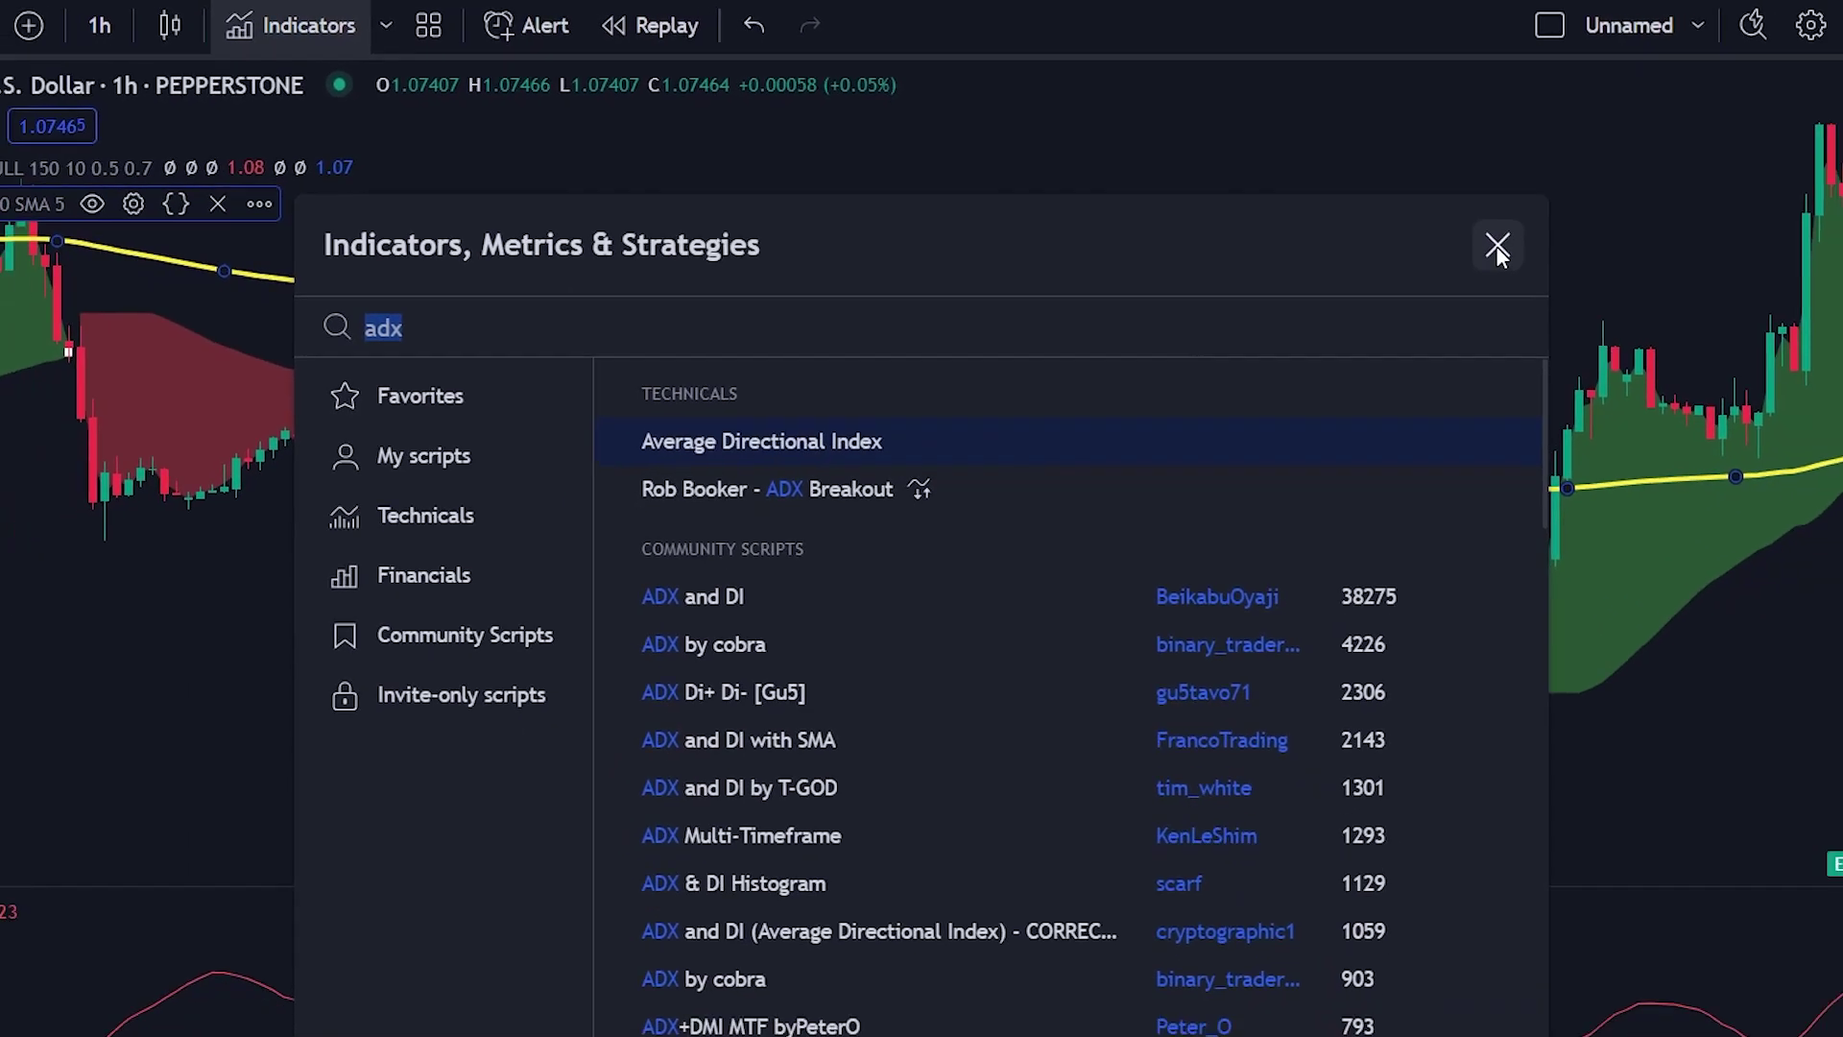
{"action": "left_click", "coordinate": [1629, 298]}
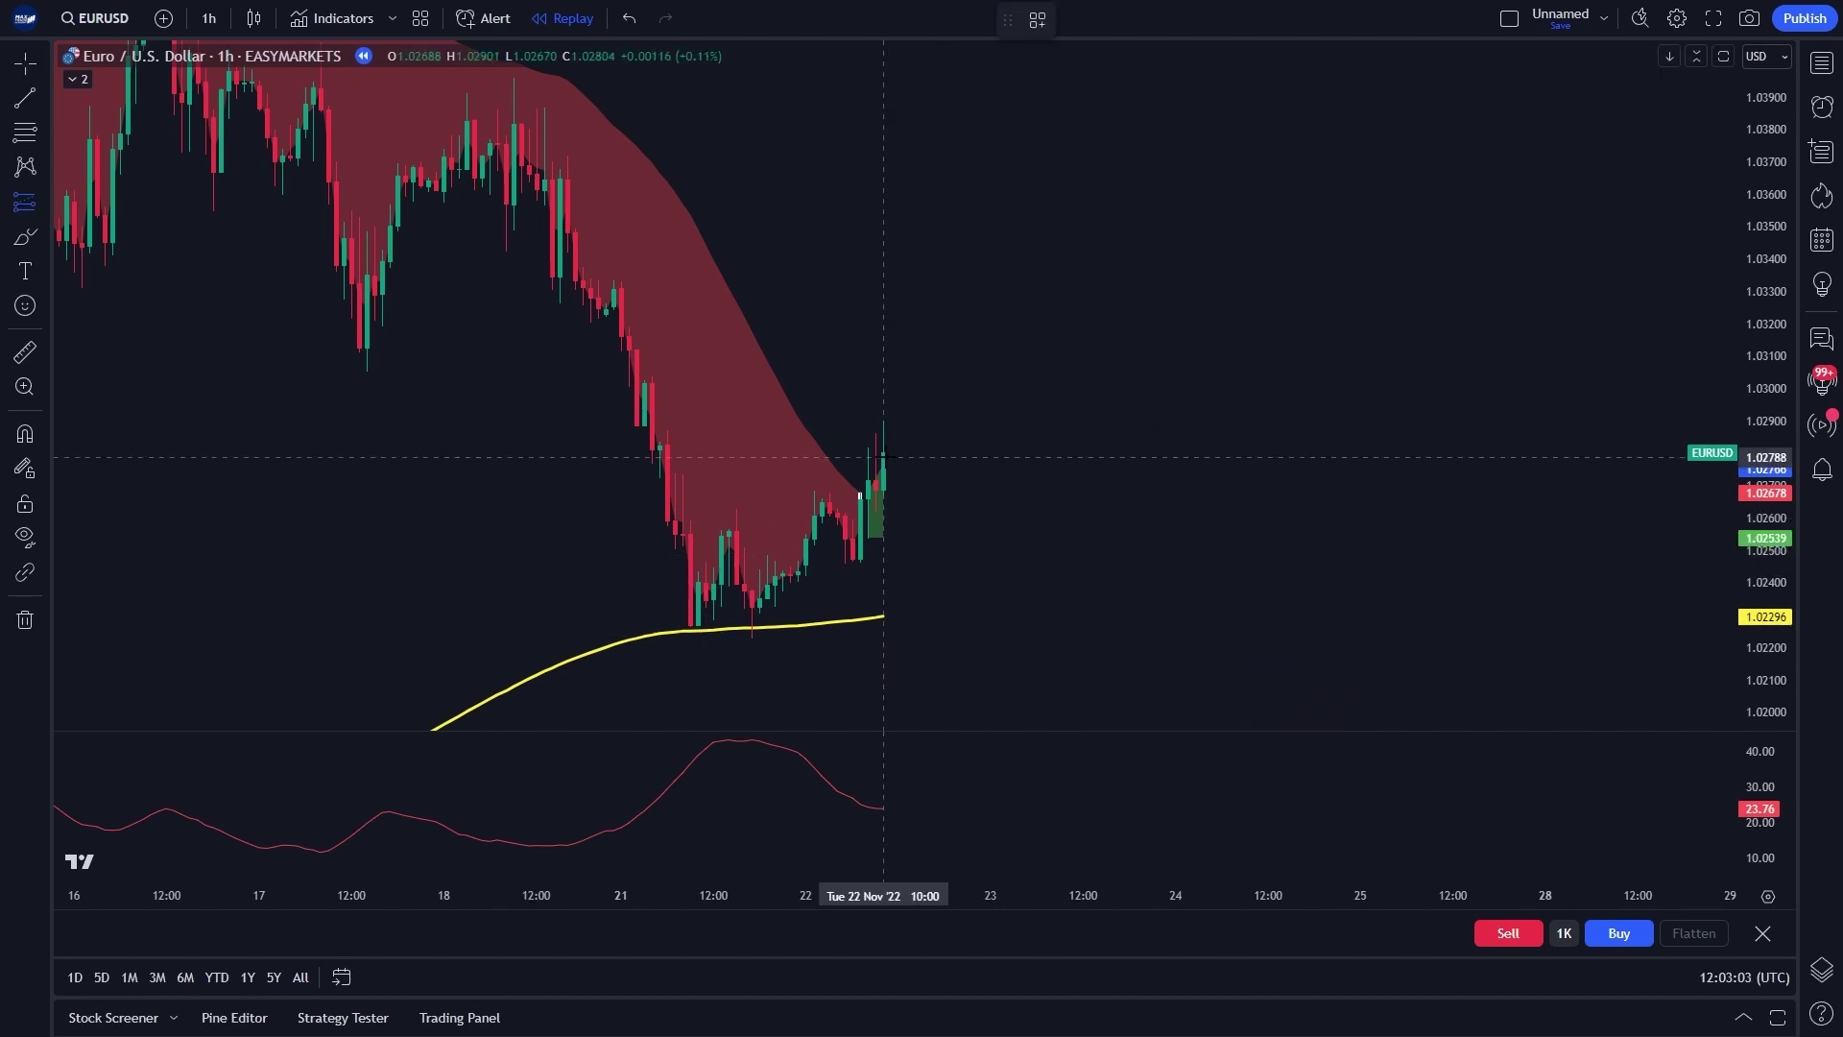
Place a long position at the 22 Nov '22 10:00 candle, entry about 1.02803, stop about 1.02228 below the EMA, target about 1.03663 for a 1.5 ratio.
{"action": "left_click", "coordinate": [884, 452]}
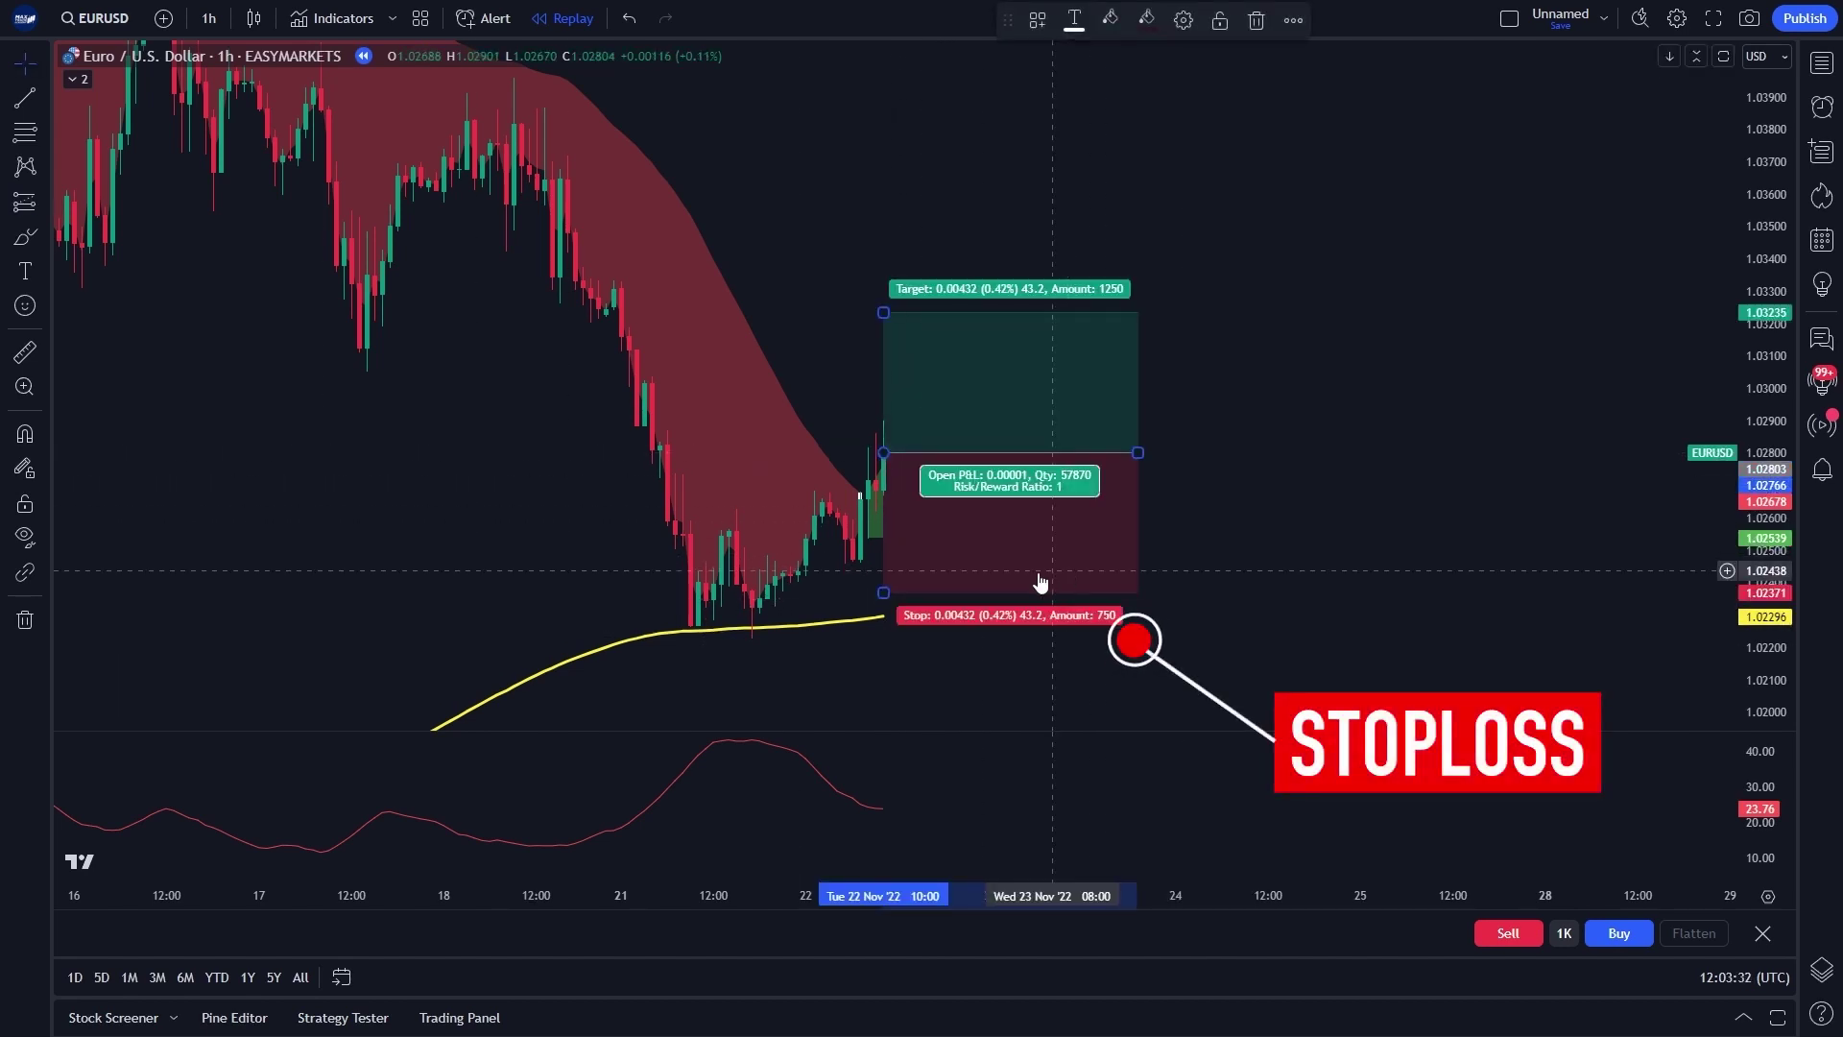
{"action": "left_click_drag", "start_coordinate": [879, 589], "coordinate": [899, 648]}
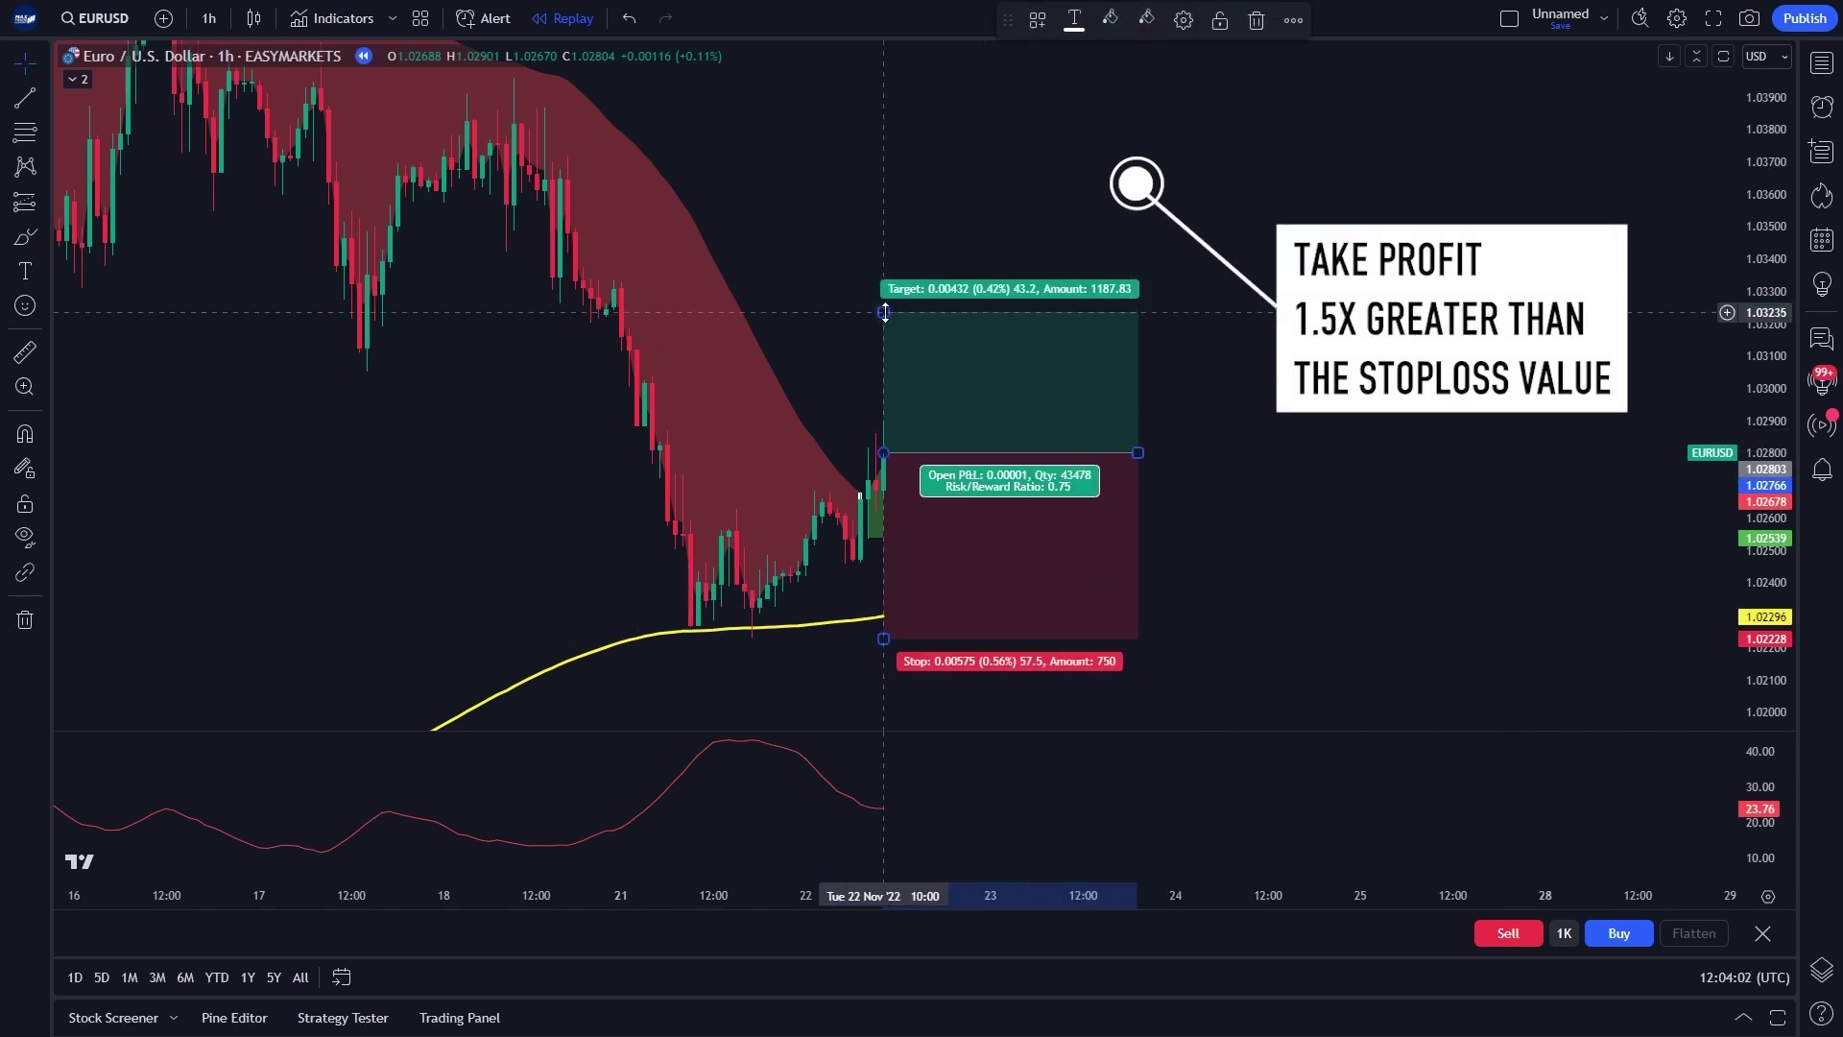
{"action": "left_click_drag", "start_coordinate": [884, 312], "coordinate": [881, 174]}
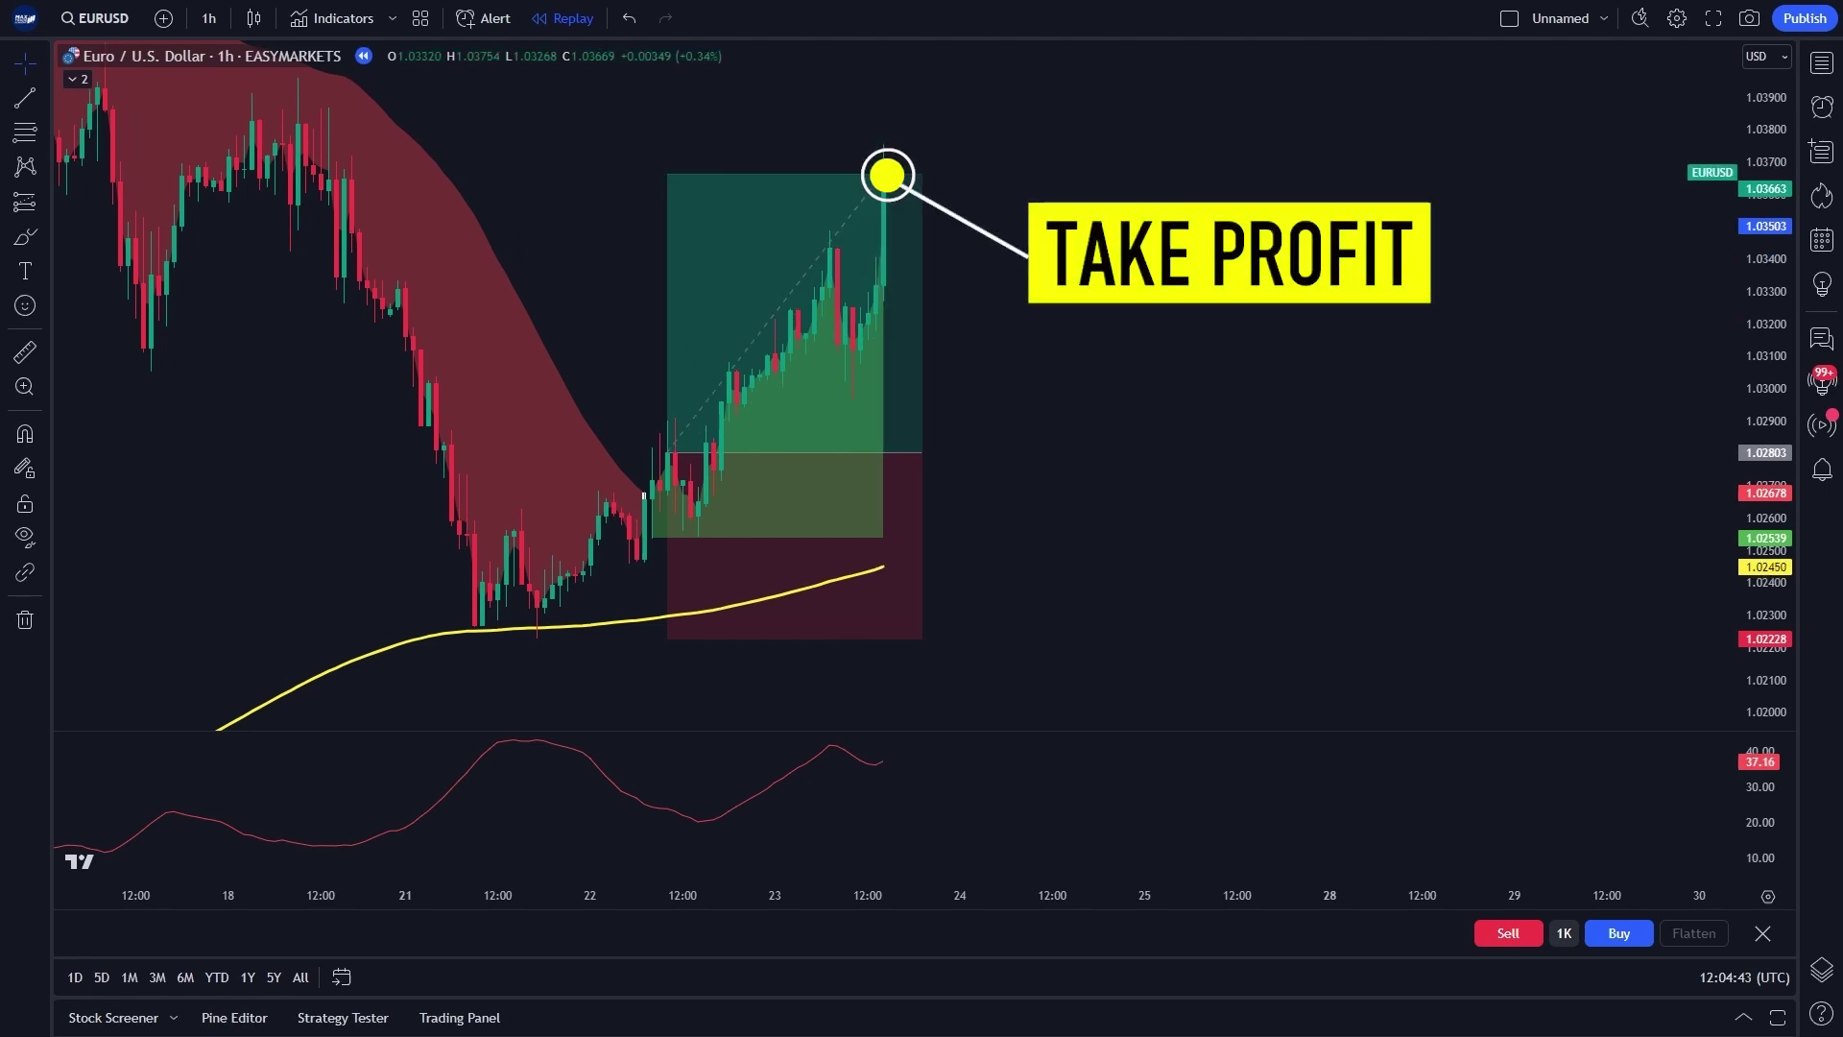
Shorten the long position so that it ends at the 23 Nov '22 14:00 candle, and deselect it.
{"action": "left_click", "coordinate": [802, 563]}
{"action": "left_click_drag", "start_coordinate": [921, 455], "coordinate": [883, 458]}
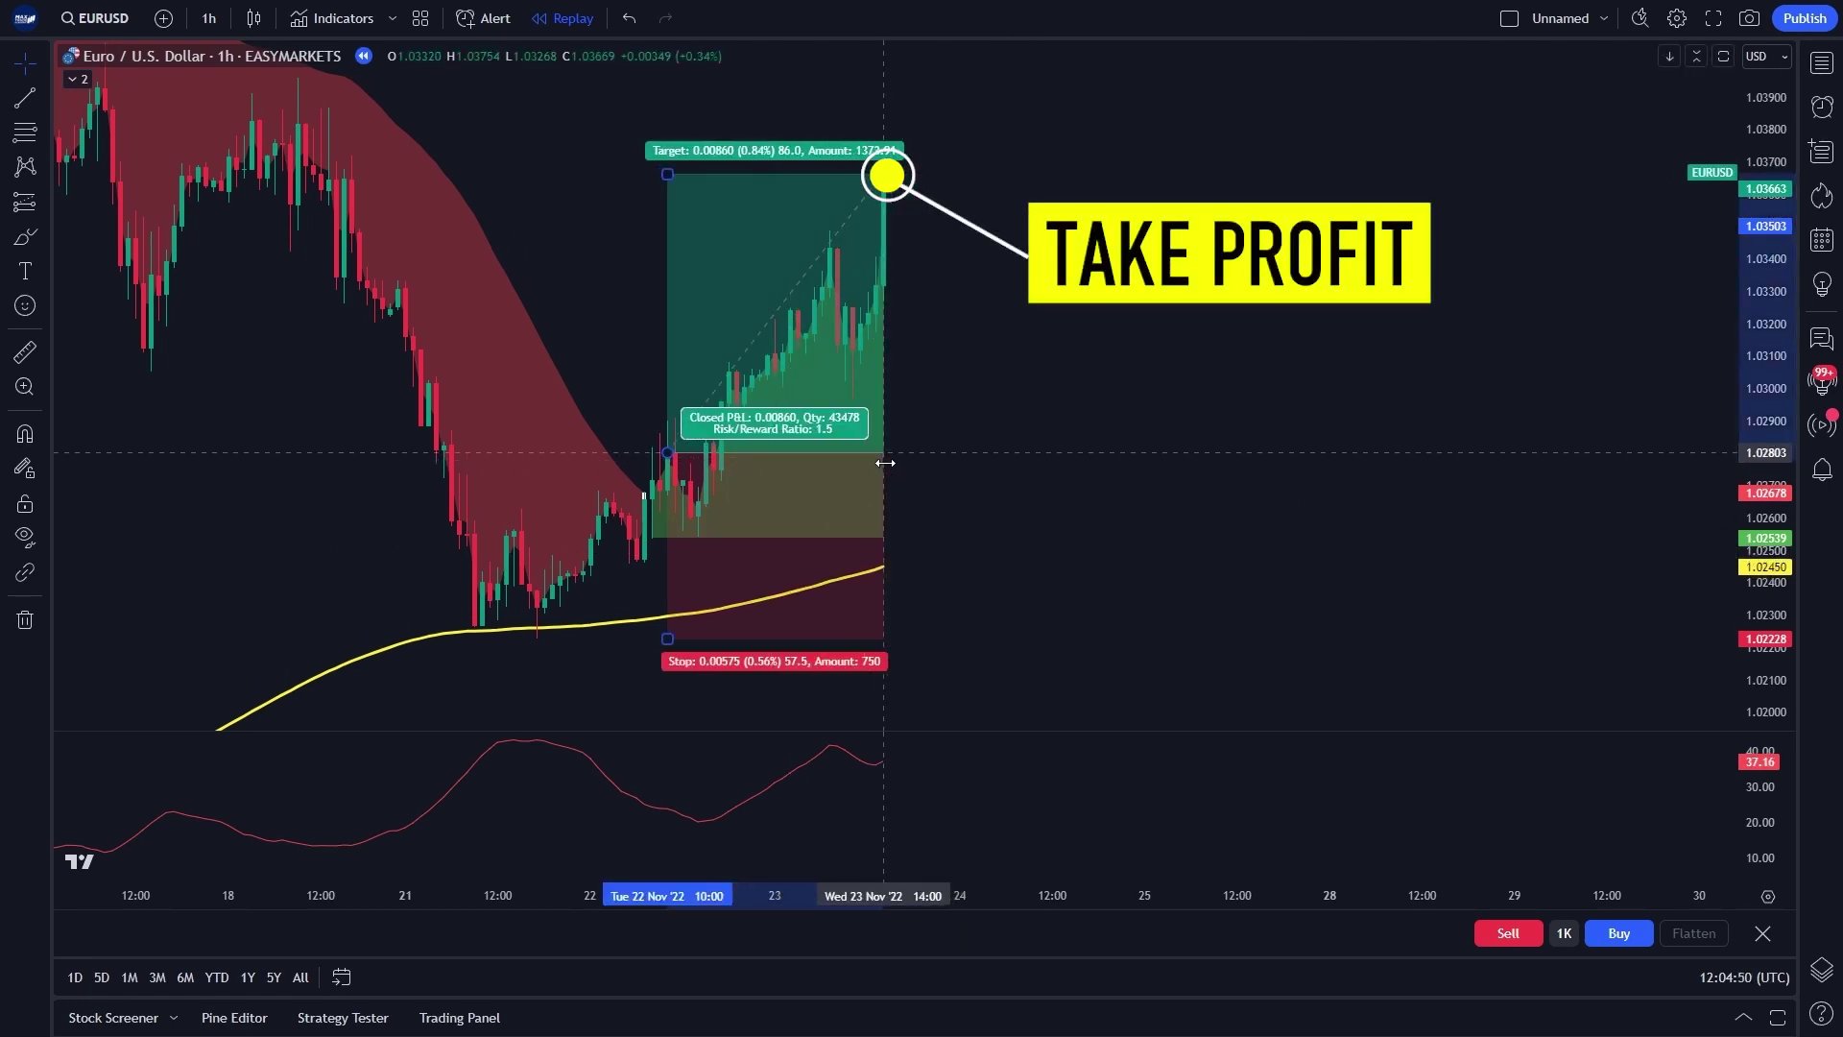
{"action": "left_click", "coordinate": [976, 458]}
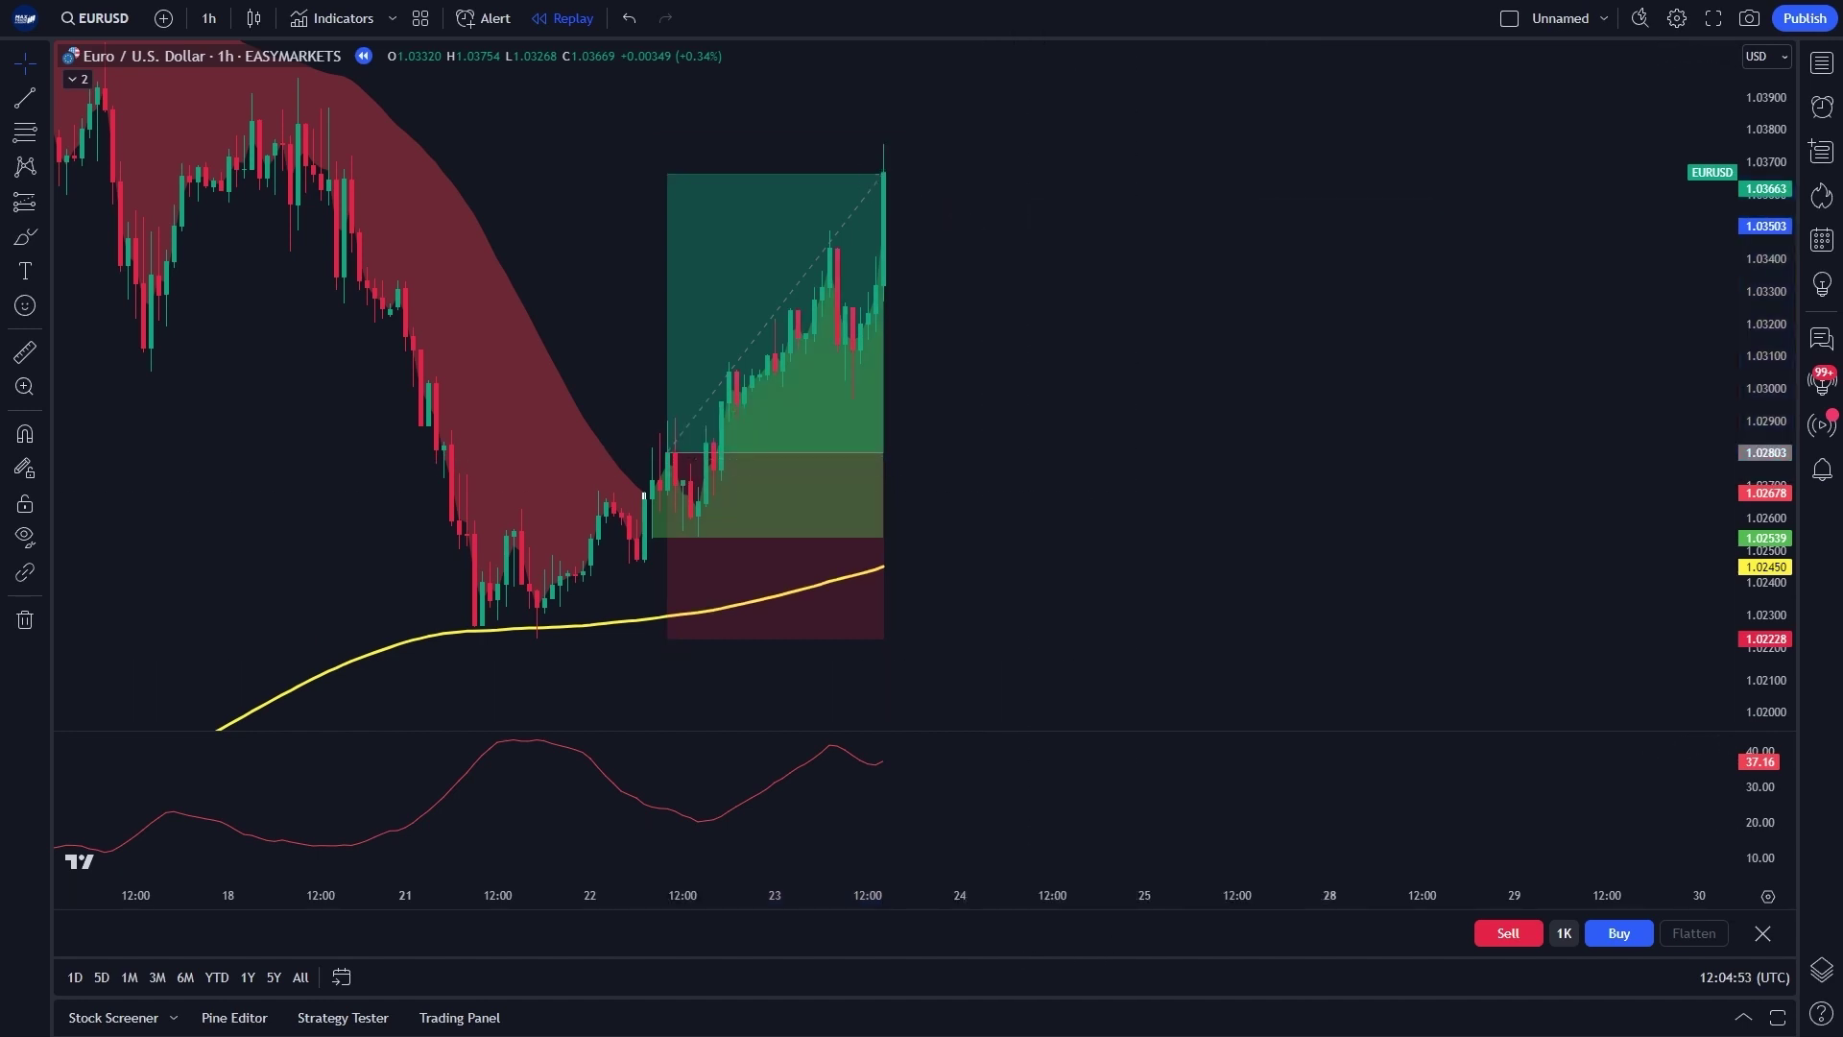
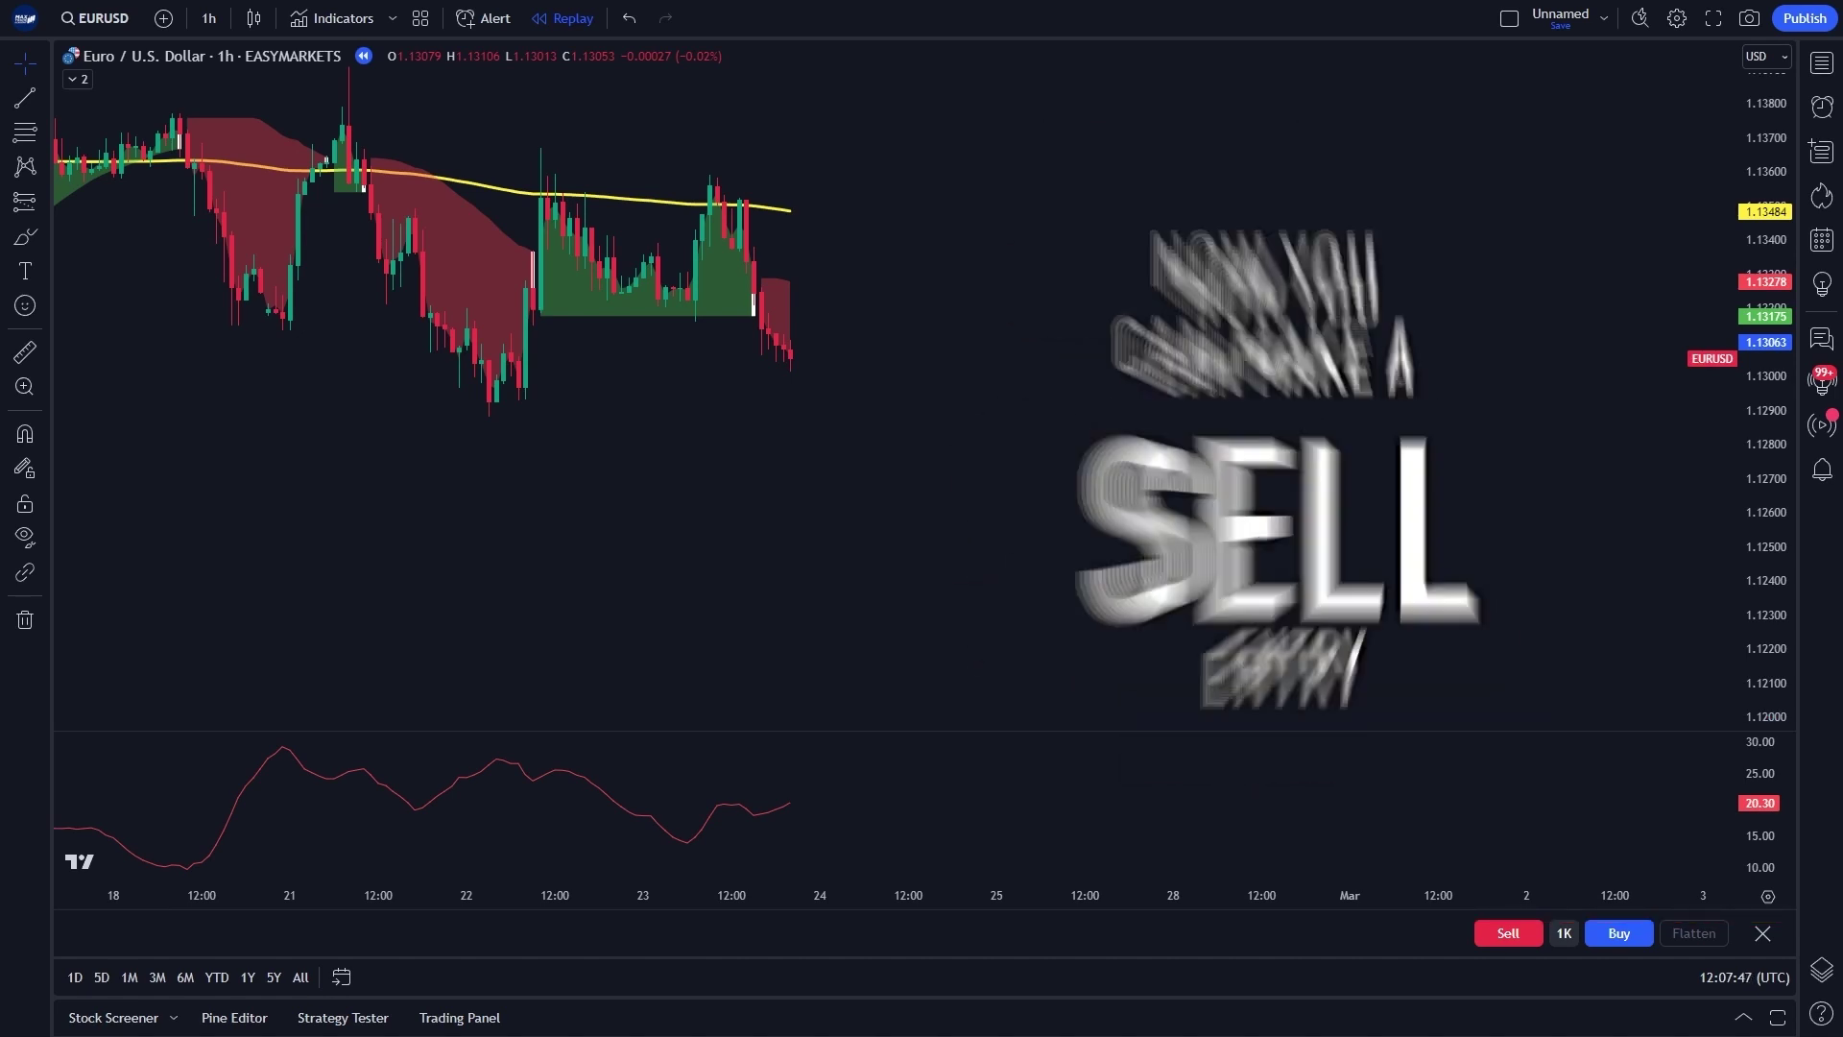
Place a short position at the 23 Feb '22 20:00 candle, entry about 1.13052, stop about 1.13588 above the EMA, target about 1.12249 for a 1.5 ratio.
{"action": "left_click", "coordinate": [791, 360]}
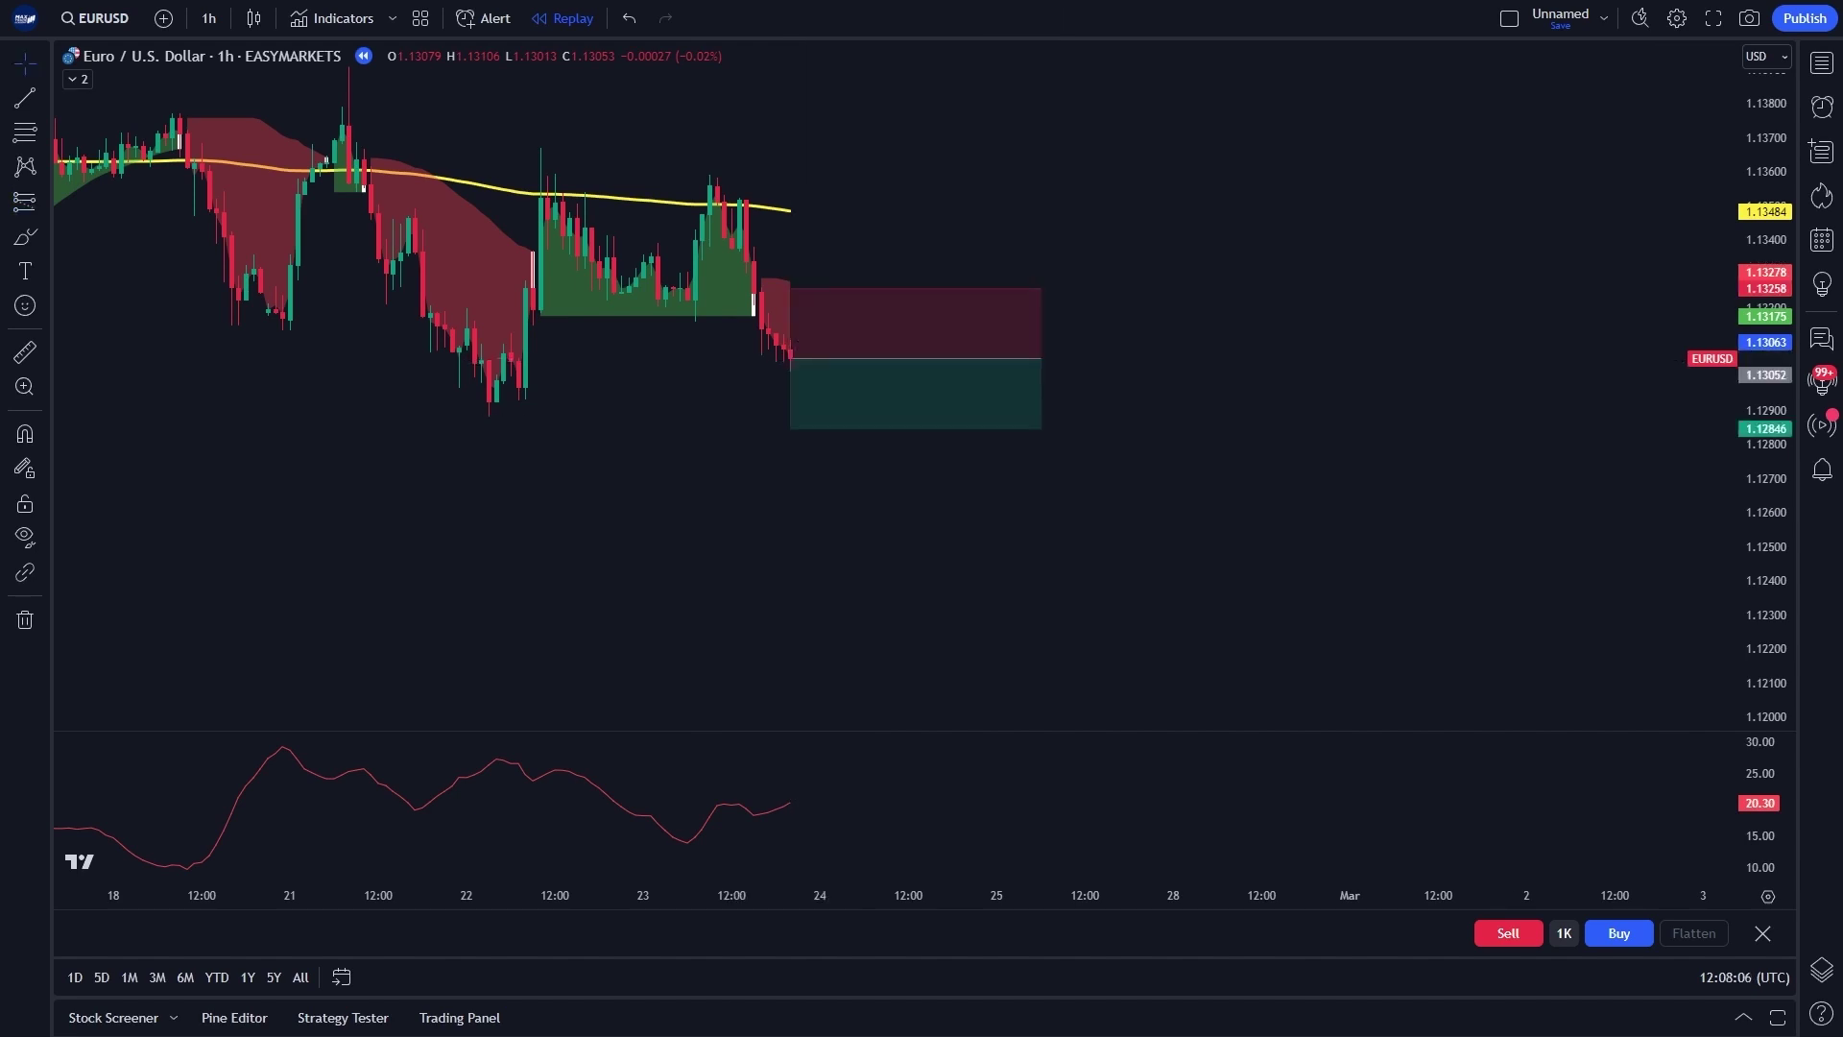
{"action": "left_click", "coordinate": [852, 383]}
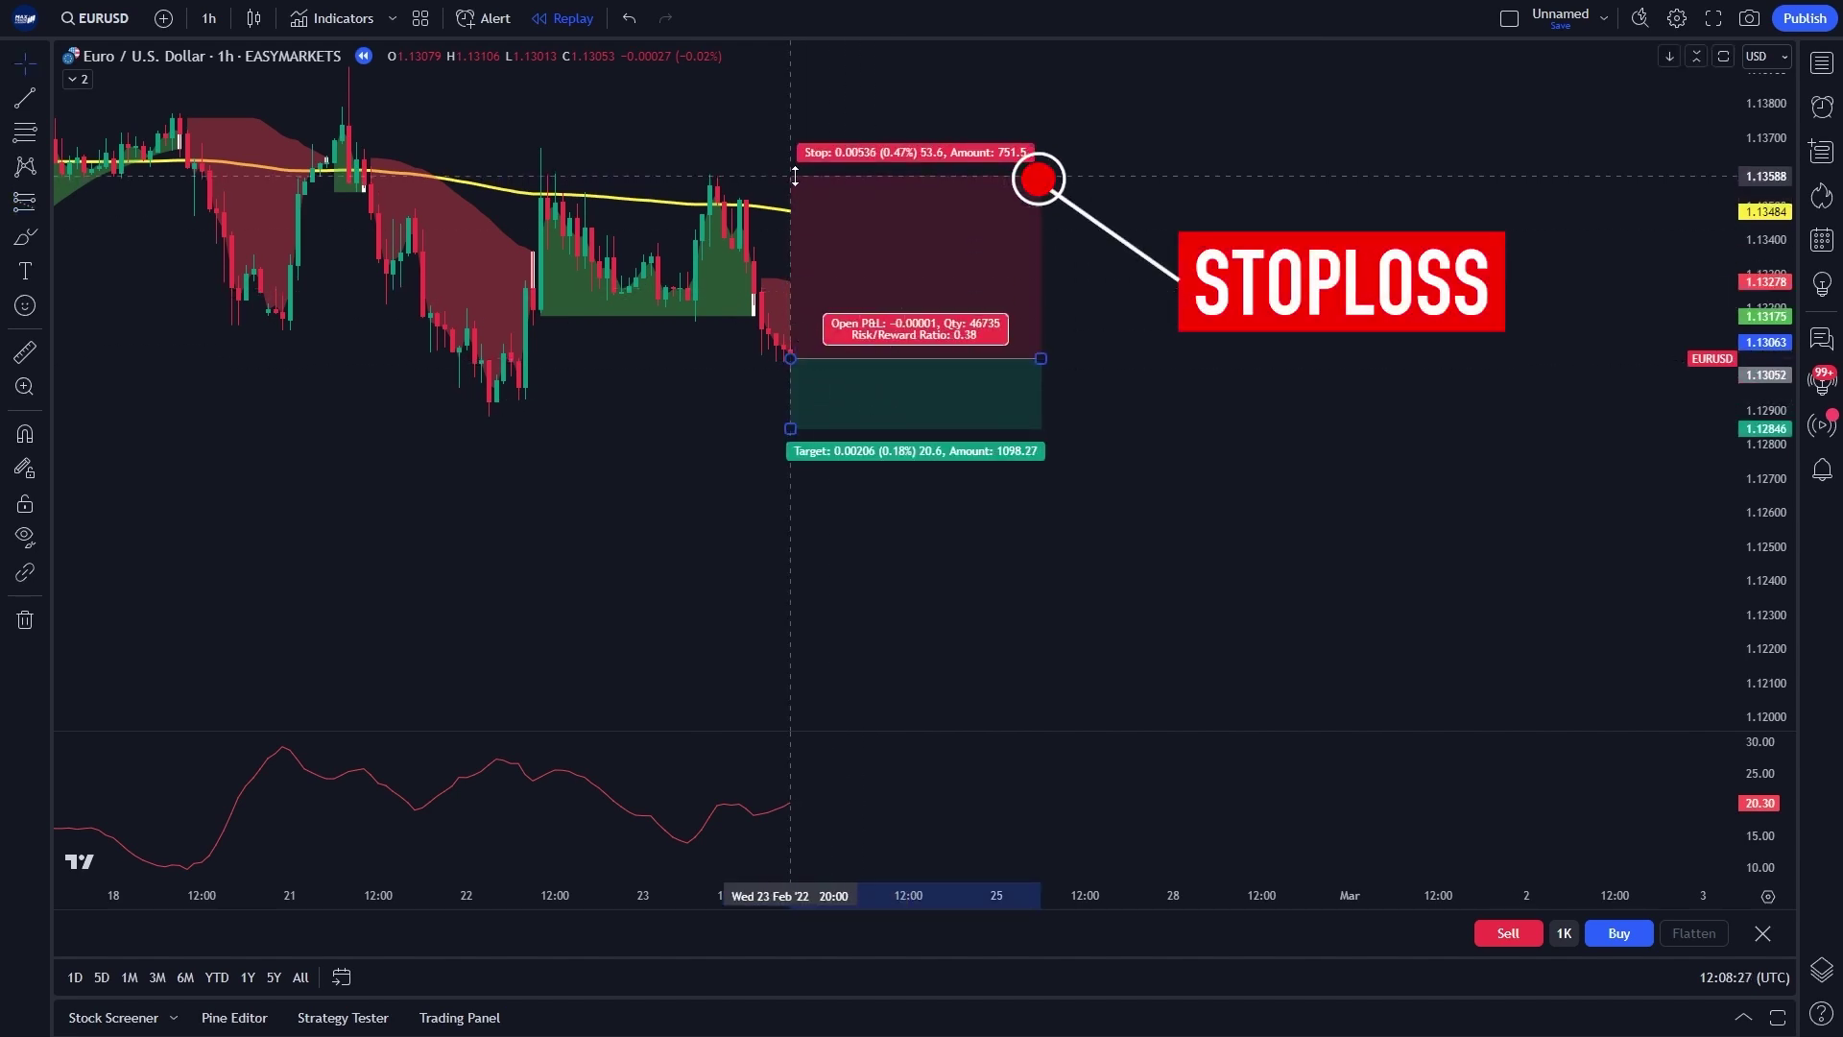
{"action": "left_click", "coordinate": [795, 177]}
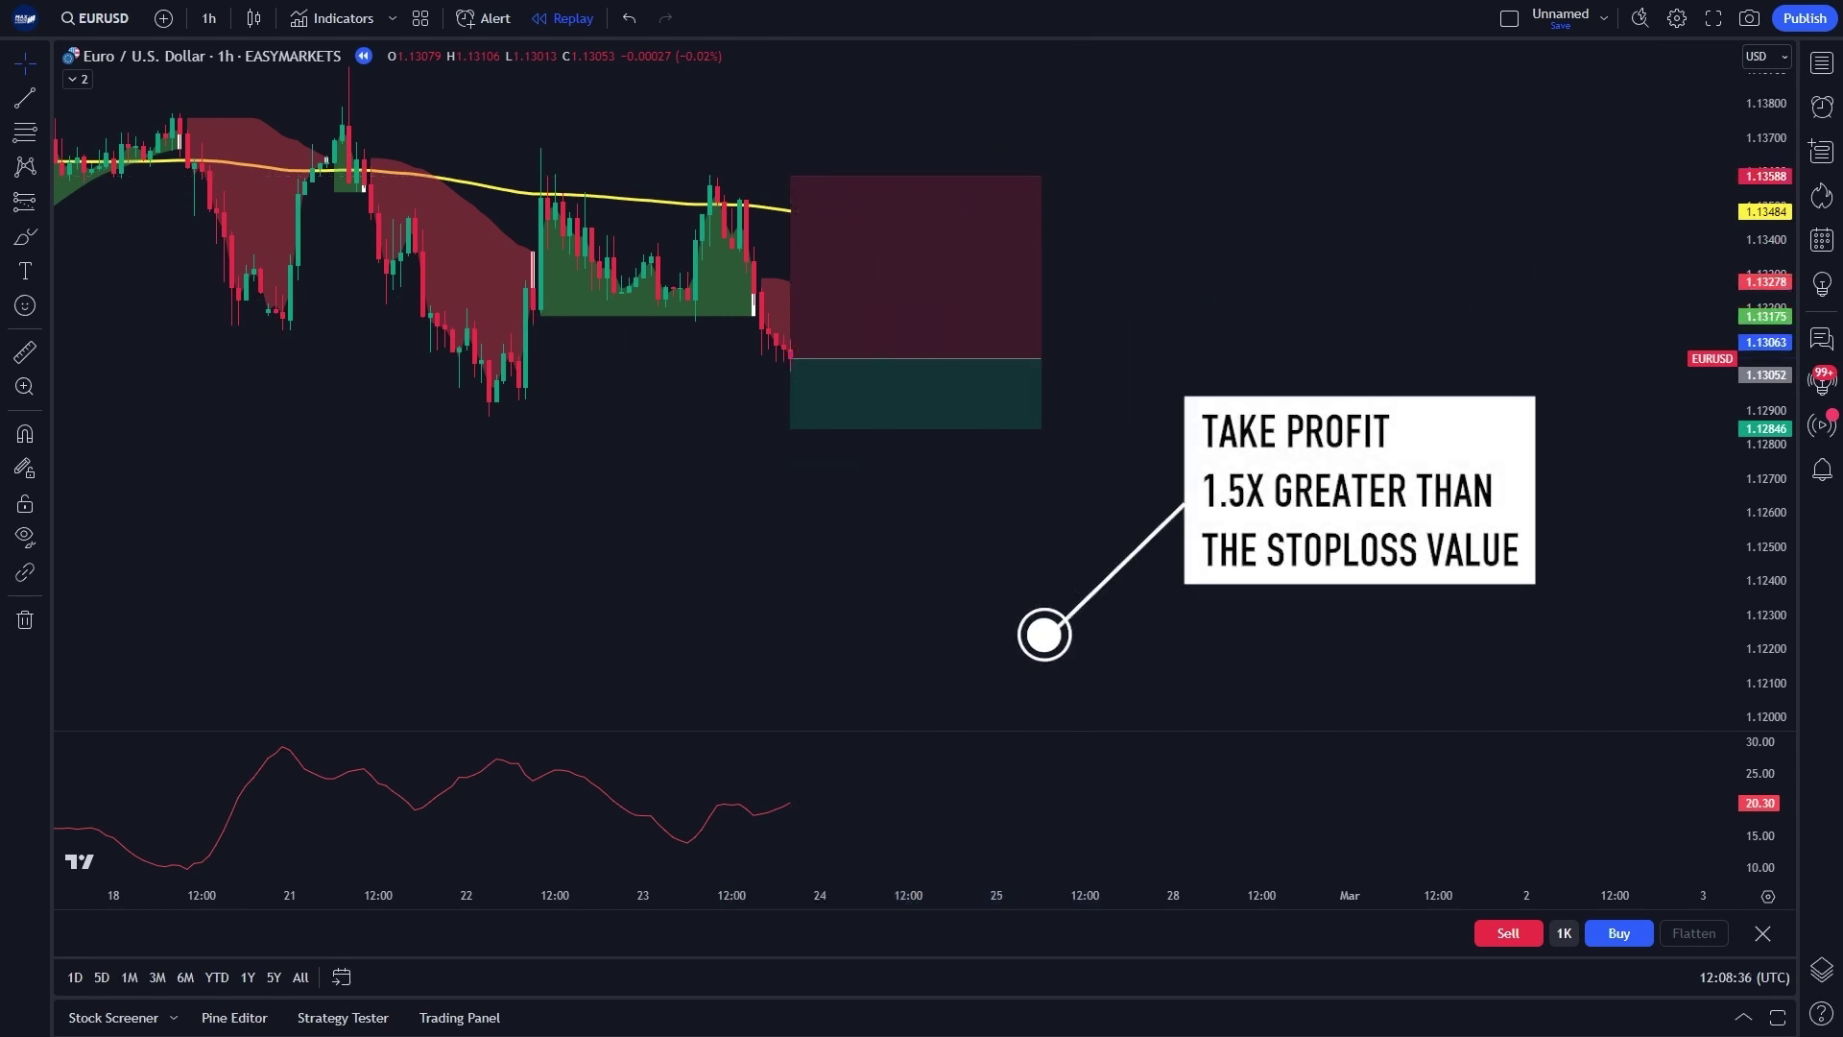
{"action": "left_click", "coordinate": [851, 424]}
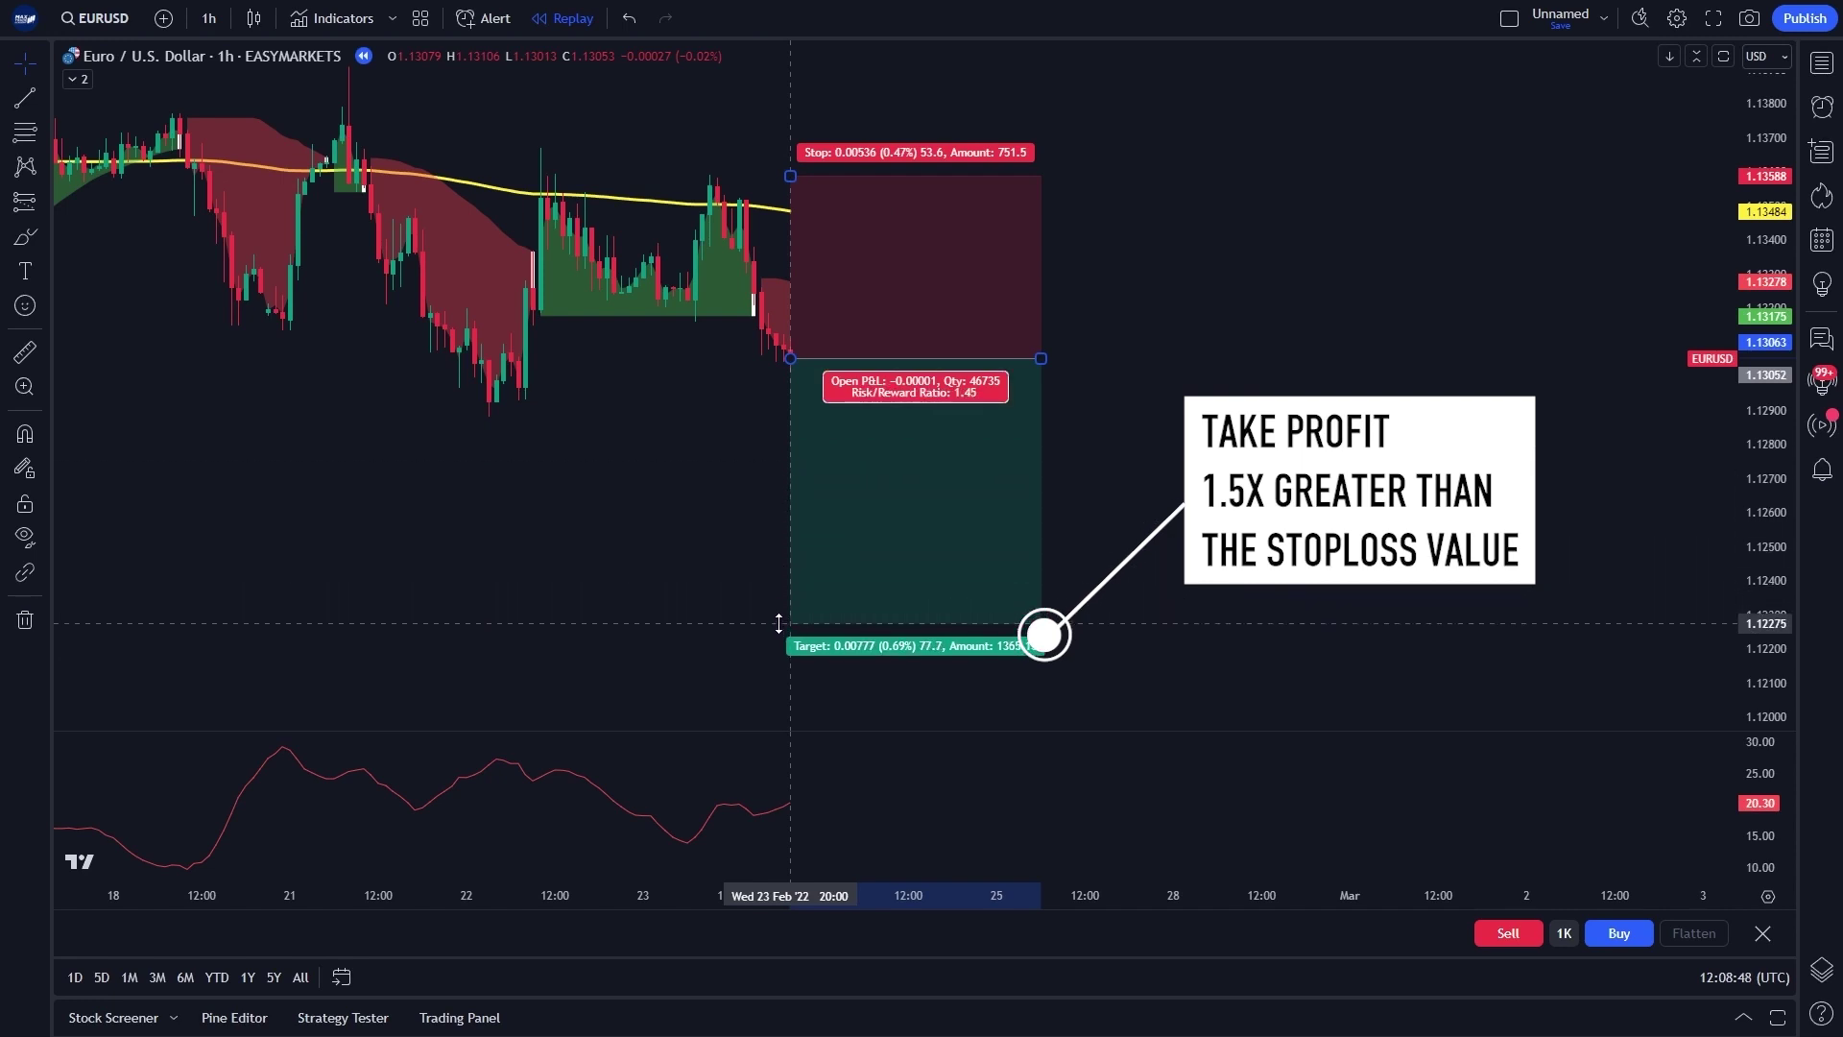
{"action": "left_click", "coordinate": [782, 632]}
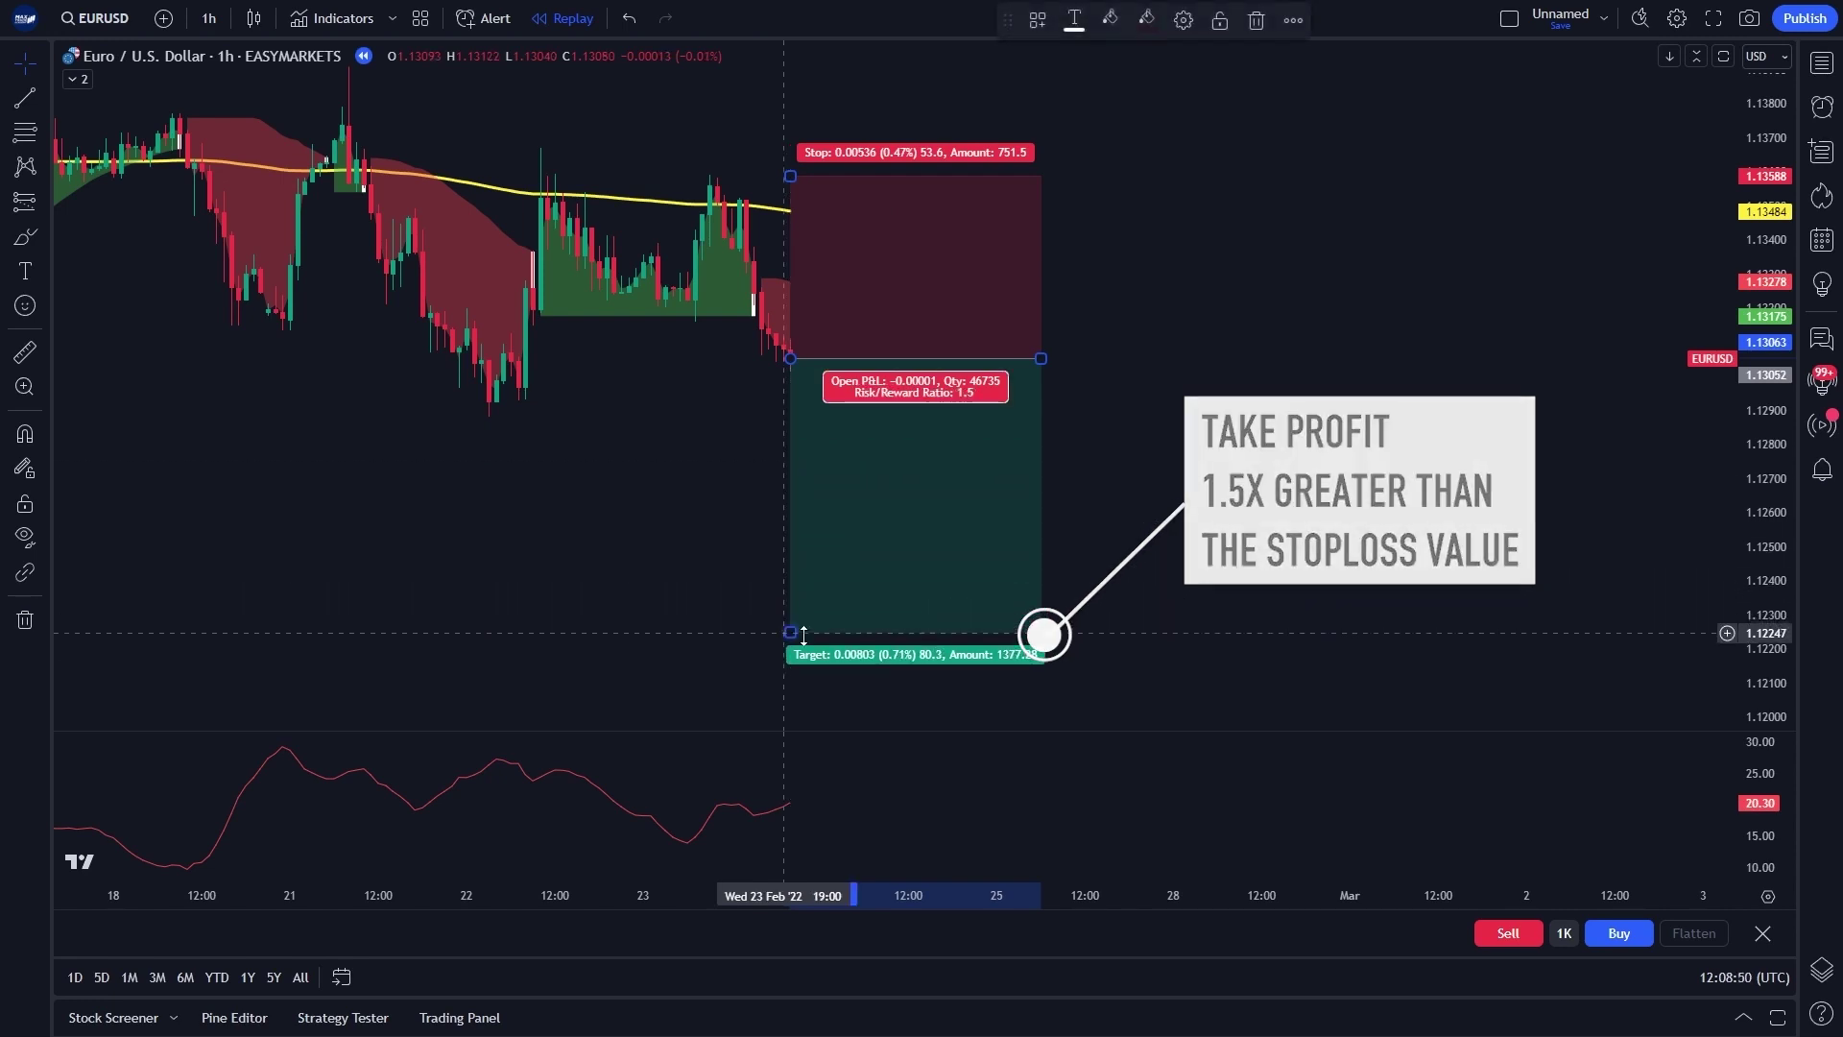
{"action": "left_click", "coordinate": [1129, 619]}
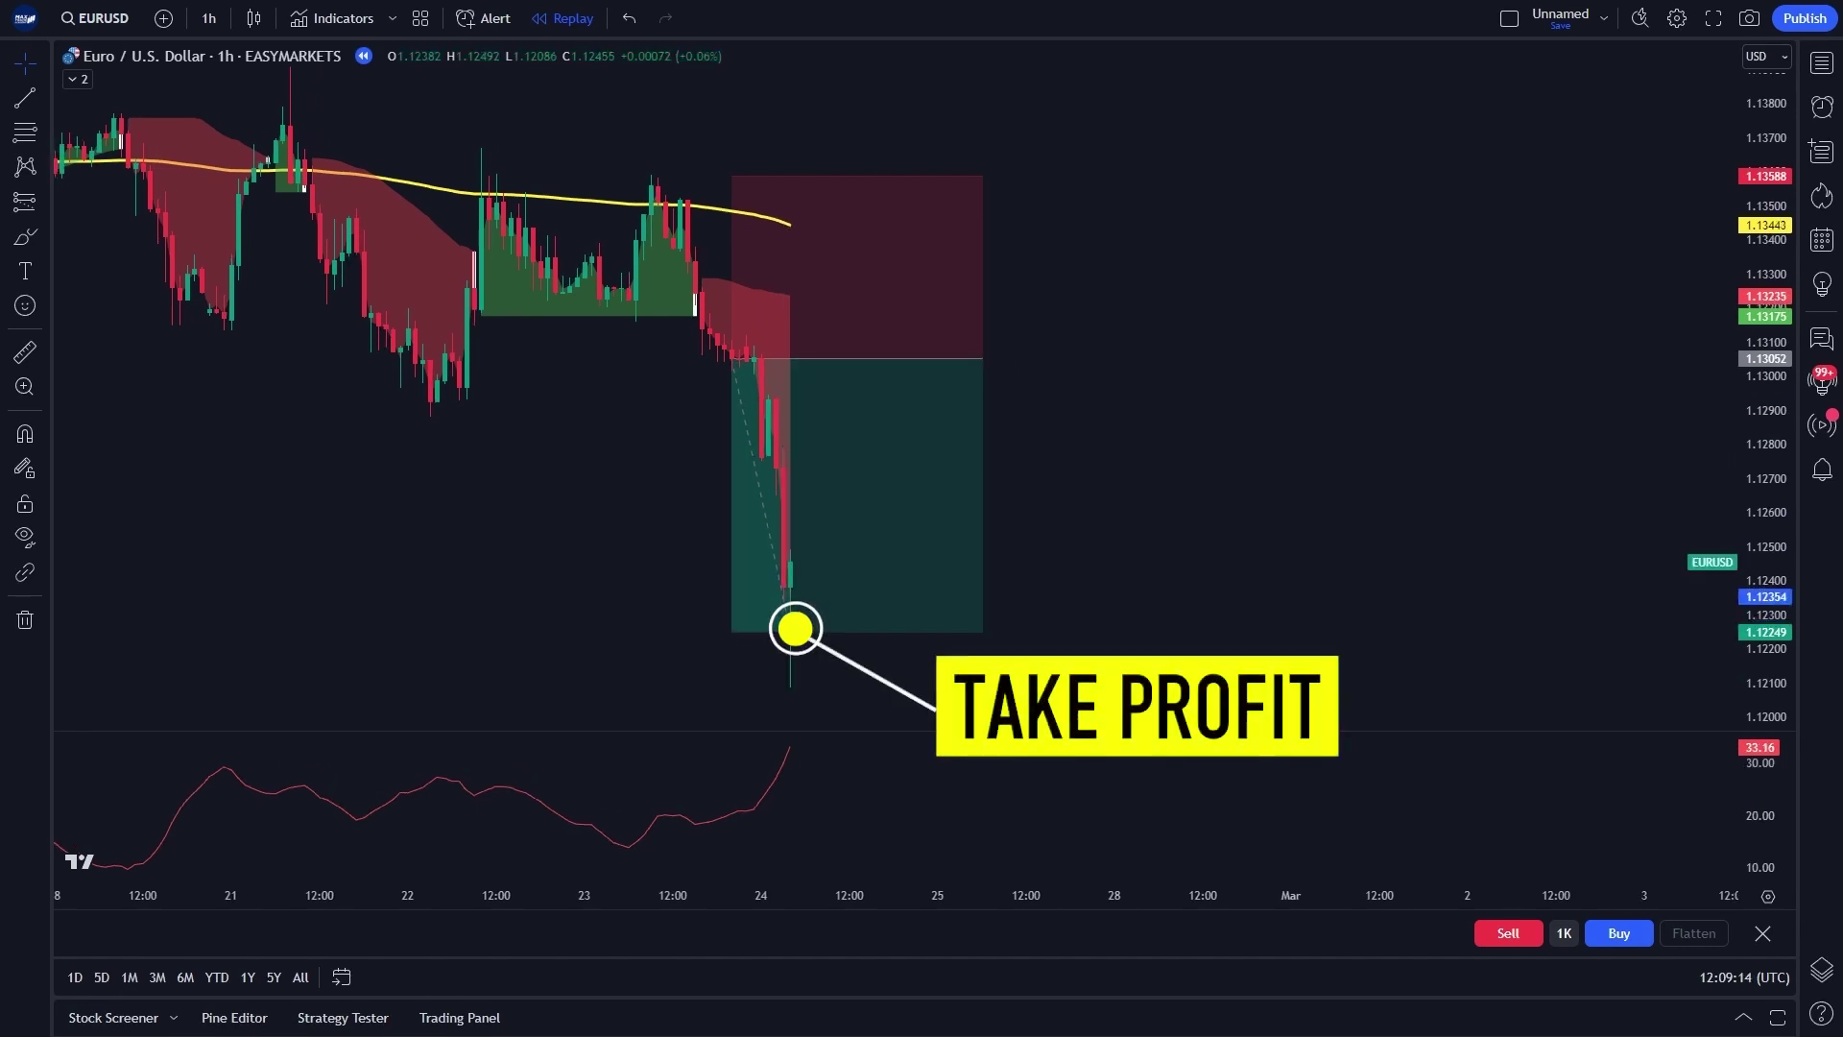
Shorten the short position so that it ends at the 24 Feb '22 06:00 candle, and deselect it.
{"action": "left_click", "coordinate": [954, 568]}
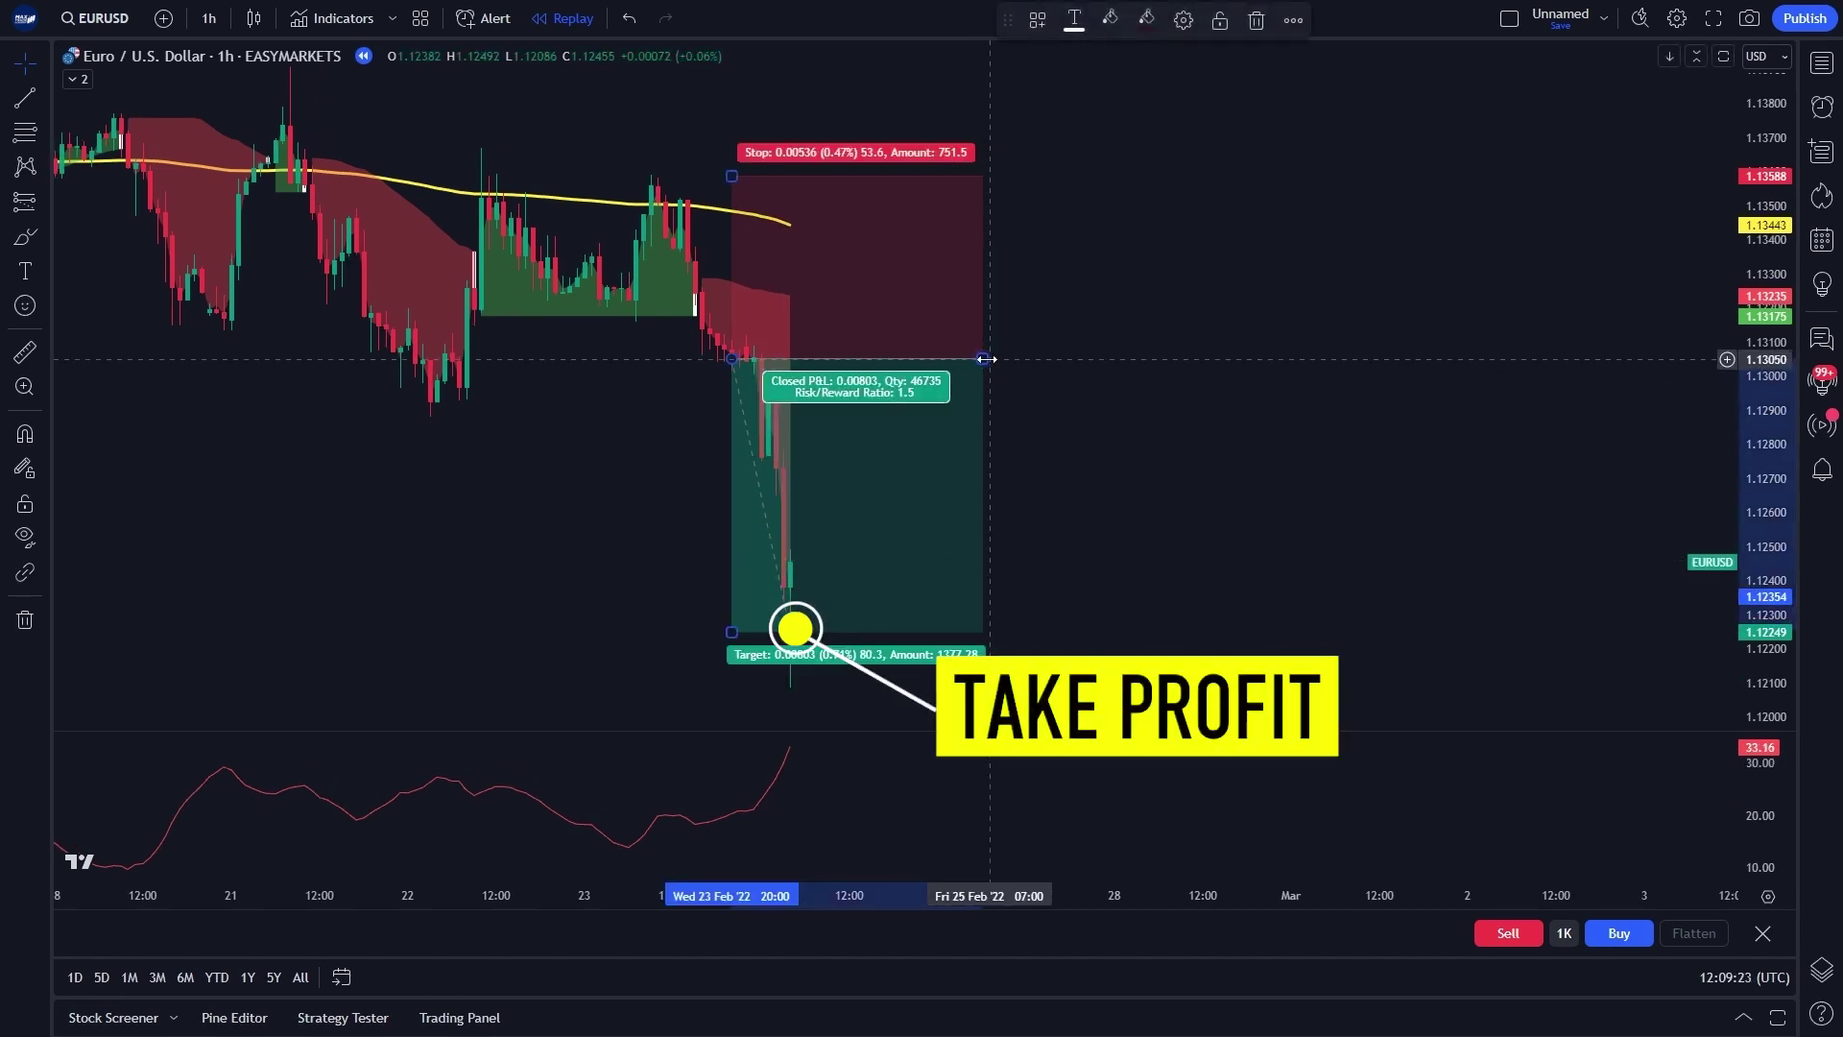
{"action": "left_click_drag", "start_coordinate": [989, 359], "coordinate": [799, 367]}
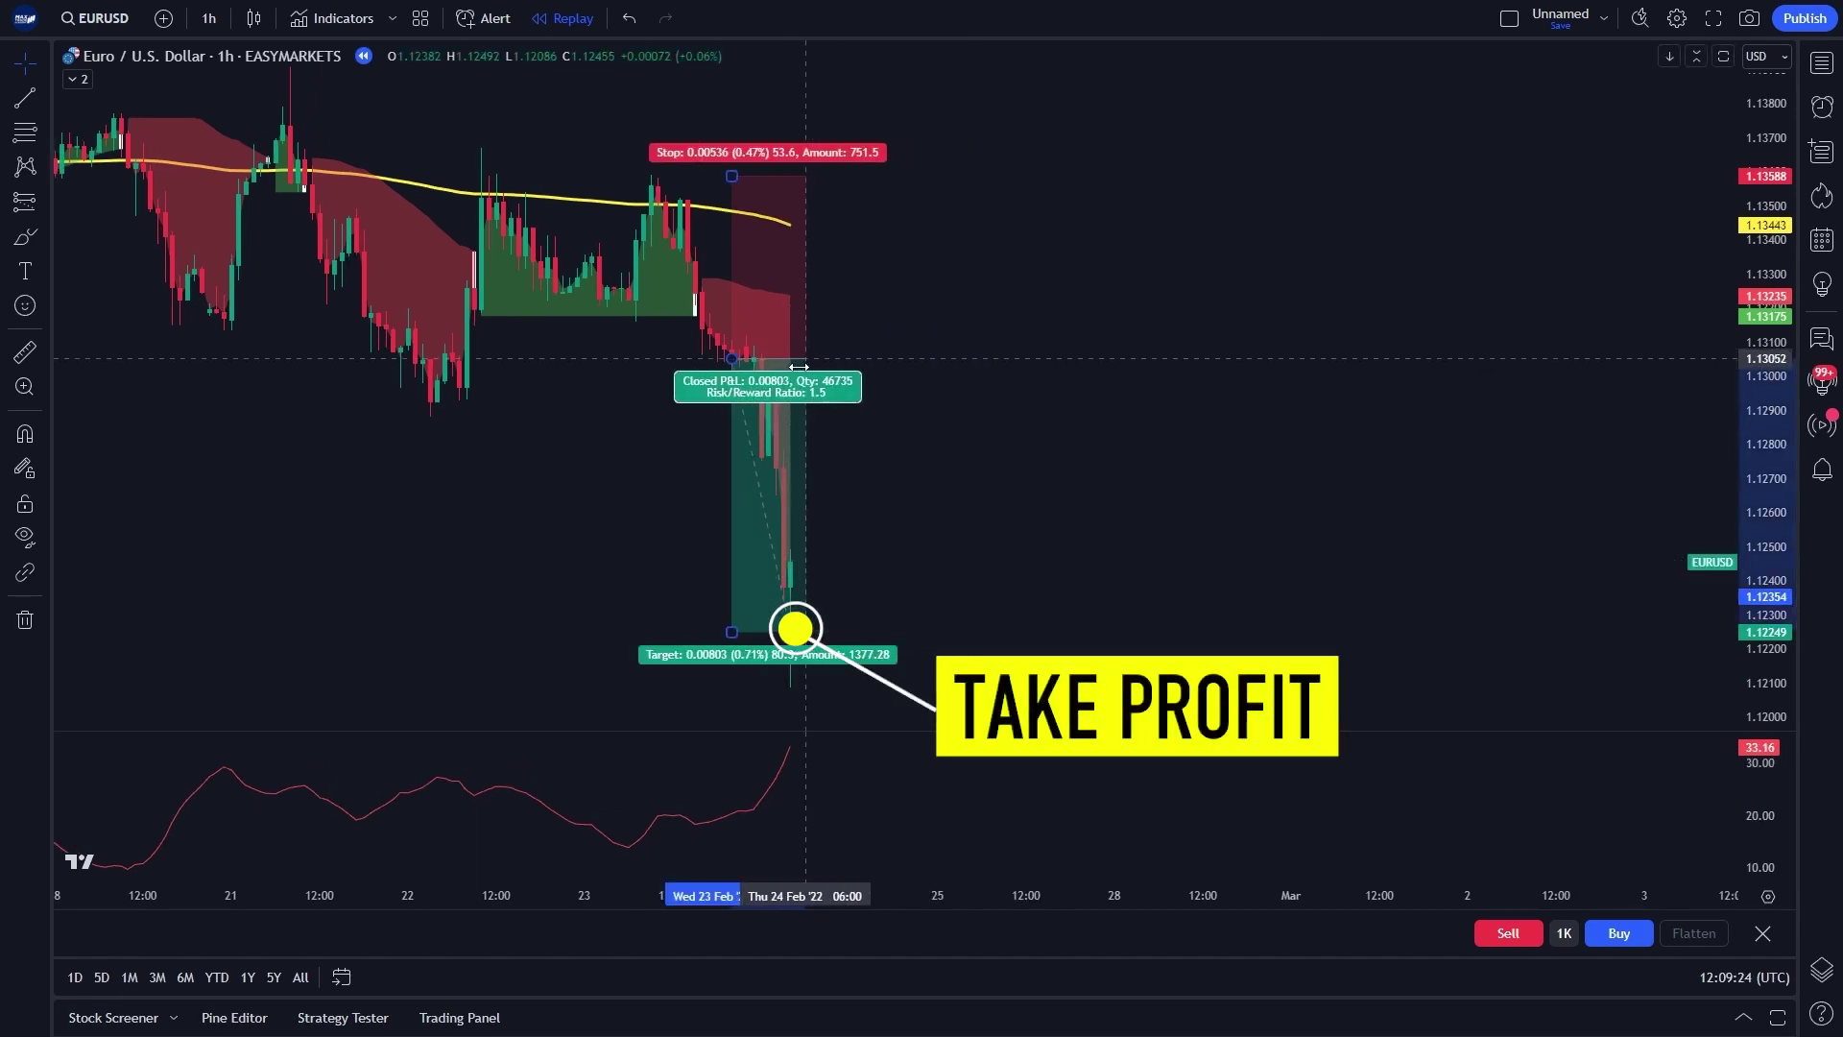
{"action": "left_click", "coordinate": [968, 520]}
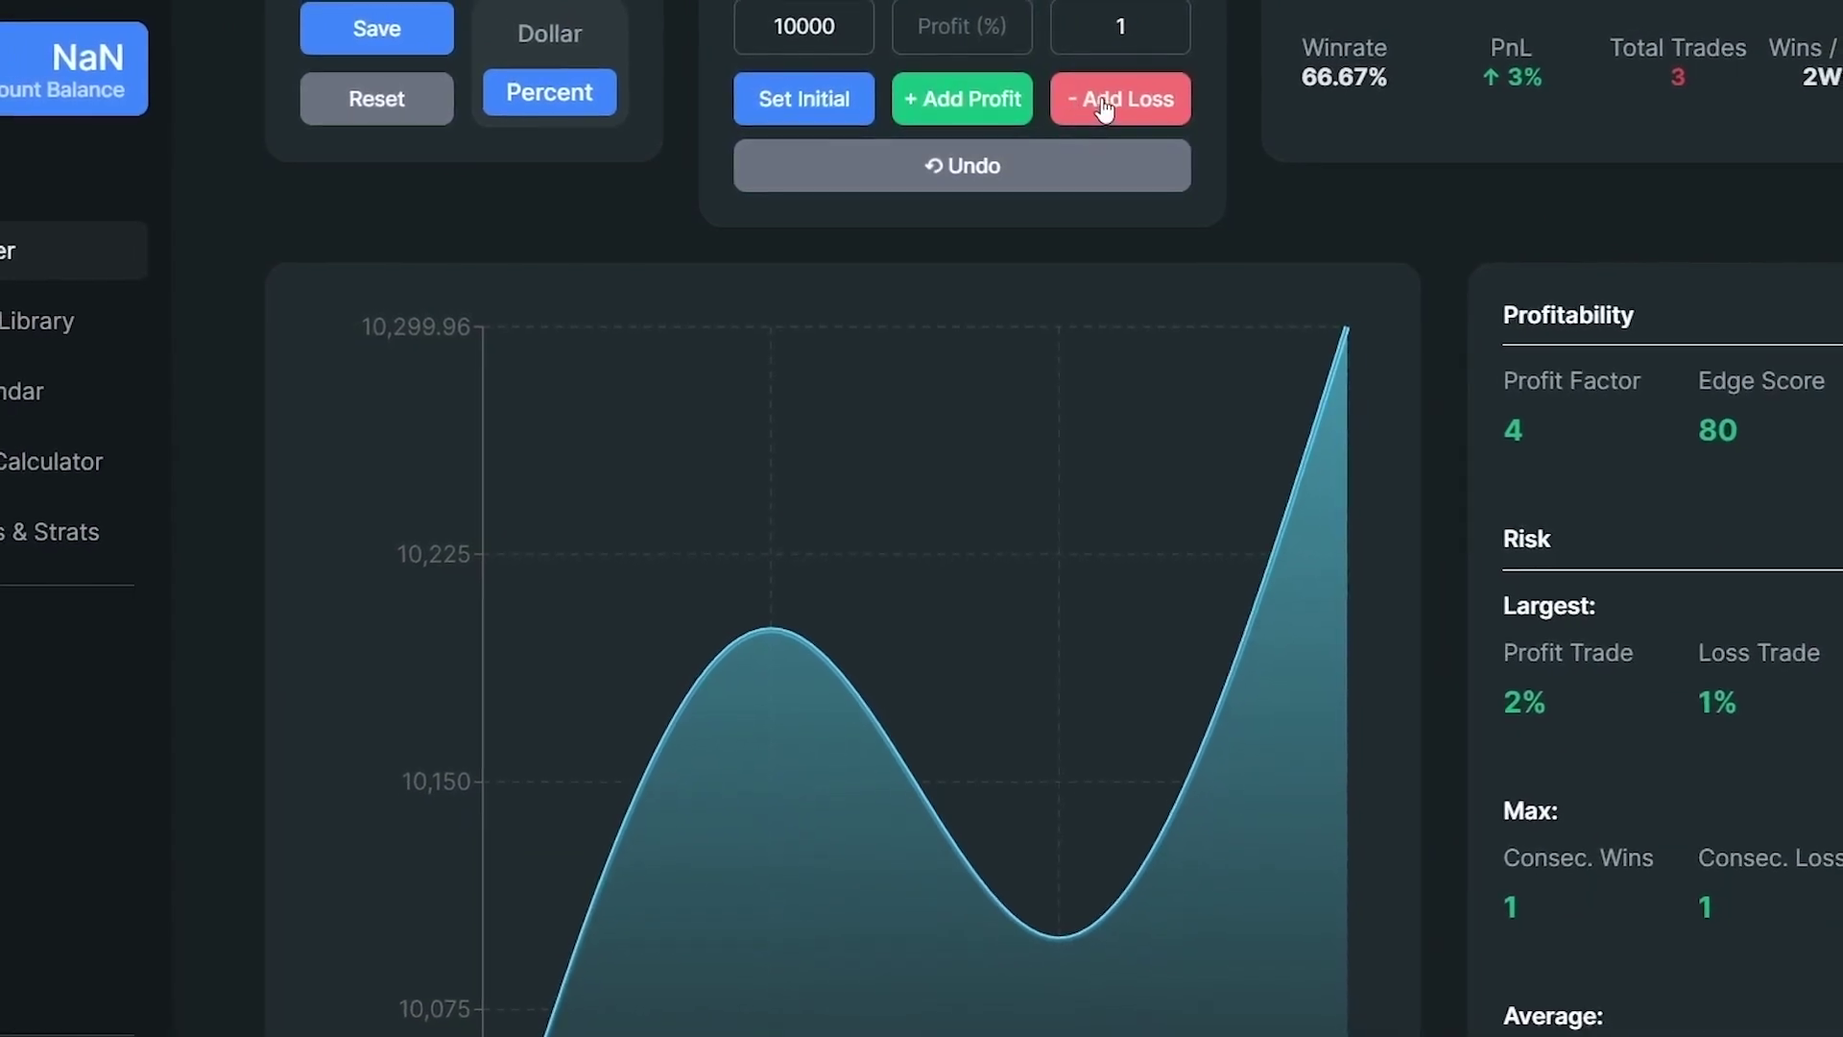
Switch to the trade tracker, record a 1% loss and enter 2 as the profit percentage.
{"action": "left_click", "coordinate": [1109, 103]}
{"action": "left_click", "coordinate": [1008, 103]}
{"action": "left_click", "coordinate": [995, 40]}
{"action": "type", "text": "2"}
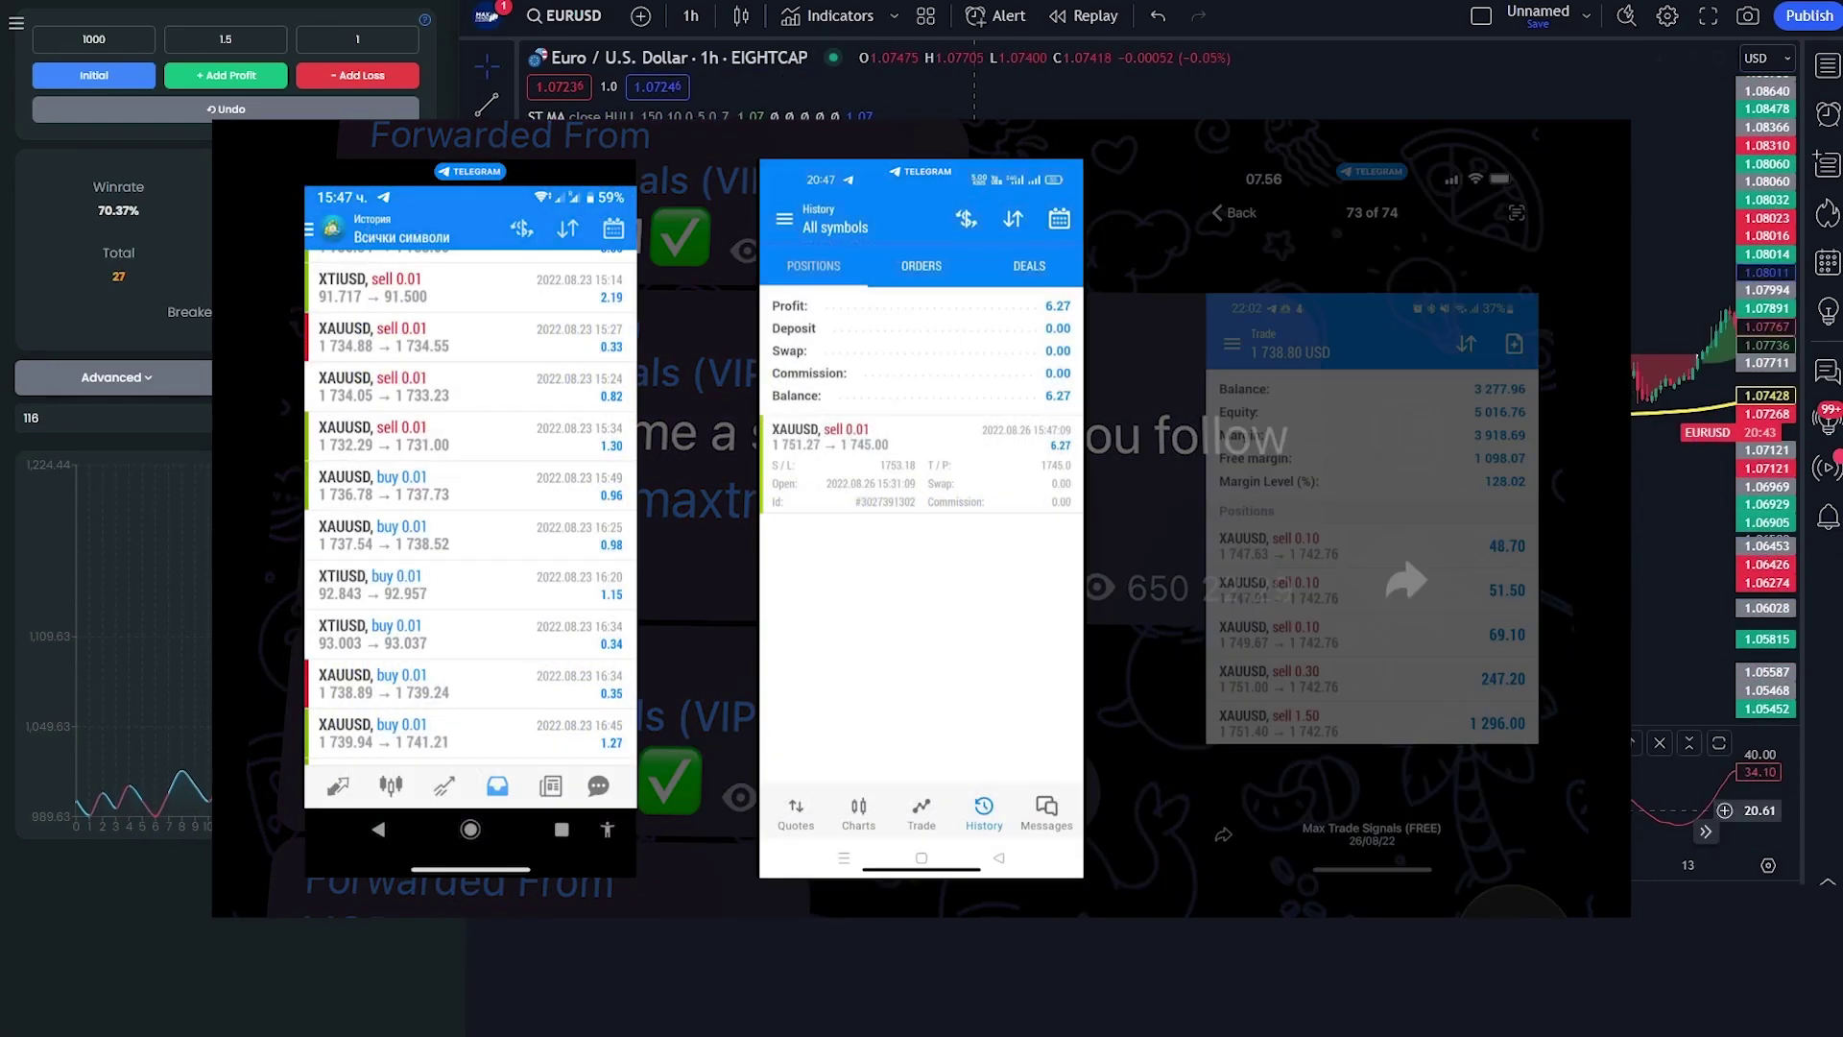
Record a winning trade of 1.5 in the backtest tracker beside the EURUSD chart.
{"action": "left_click", "coordinate": [277, 79]}
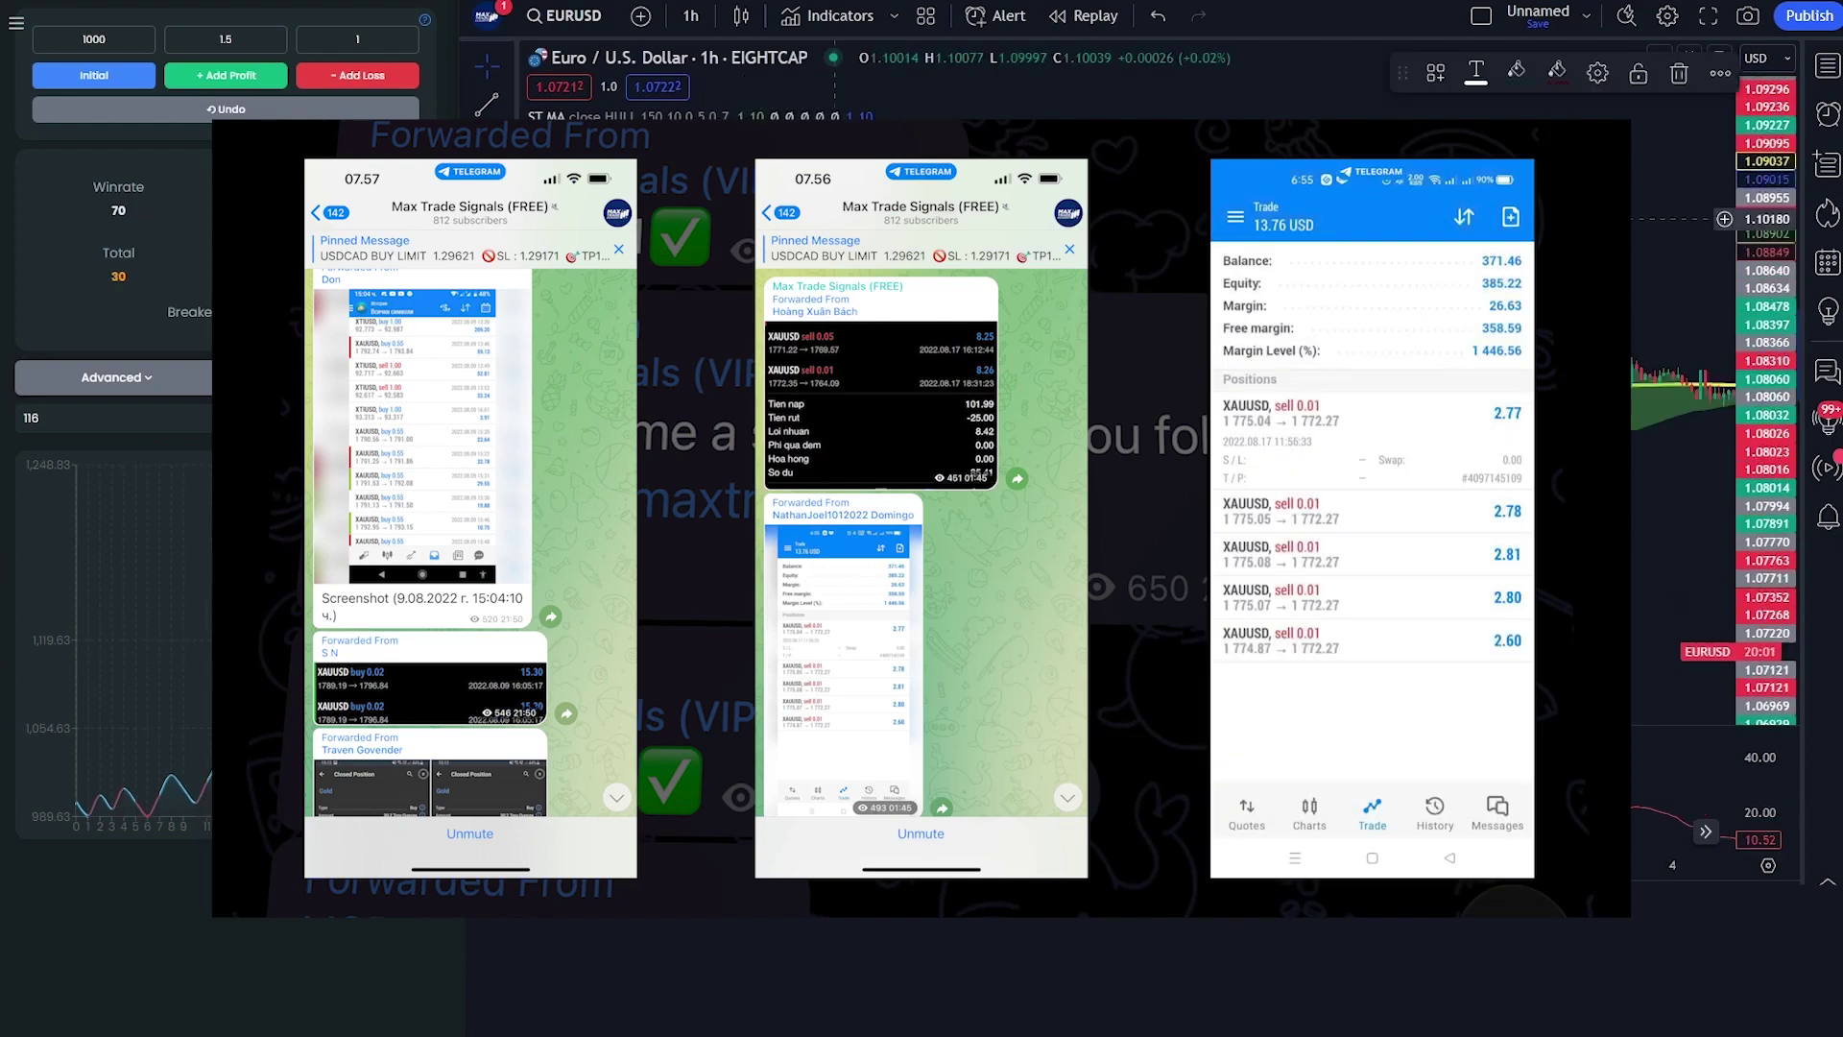